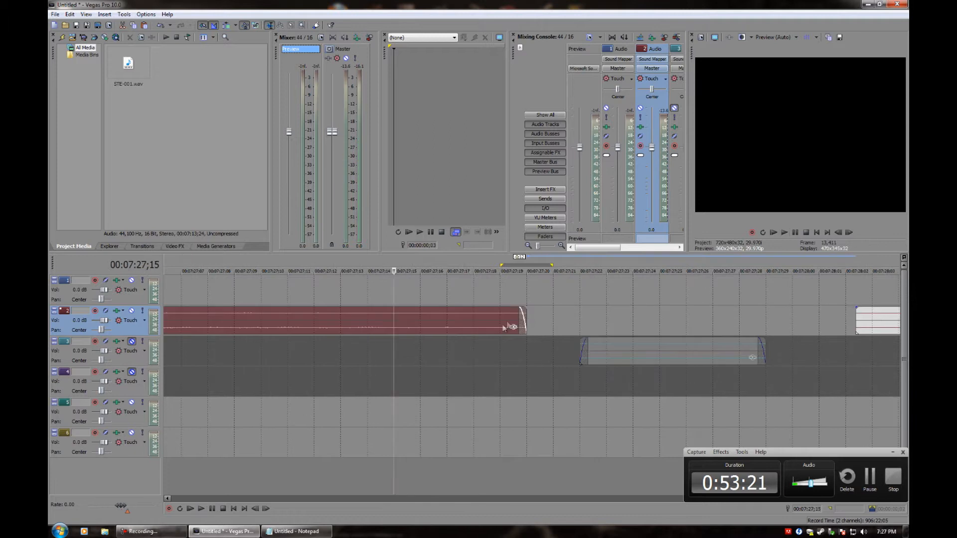
Trim the end of the track 2 clip back to about 00:07:27;18, slide the following clip against it and play the join
left_click_drag(522, 315, 497, 315)
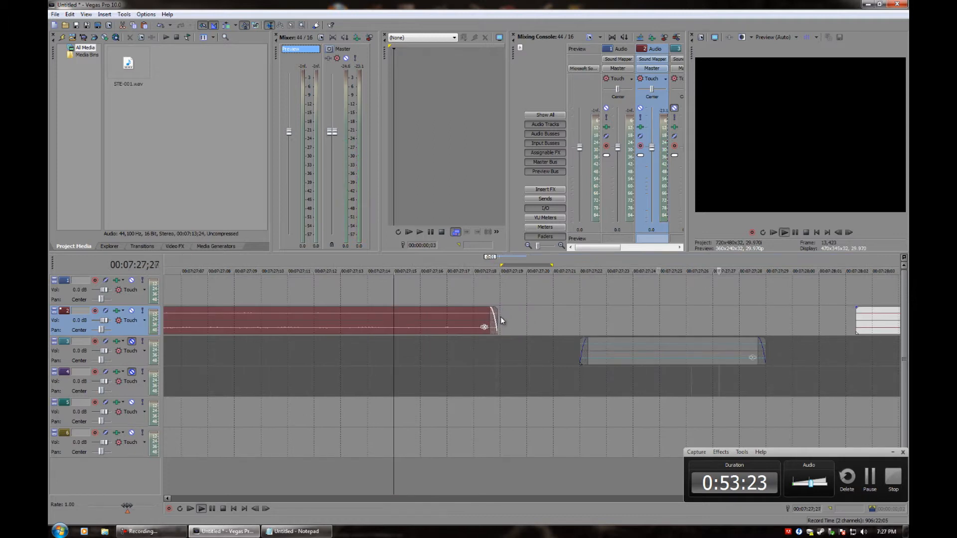
scroll(510, 327, "down", 3)
left_click_drag(678, 320, 589, 320)
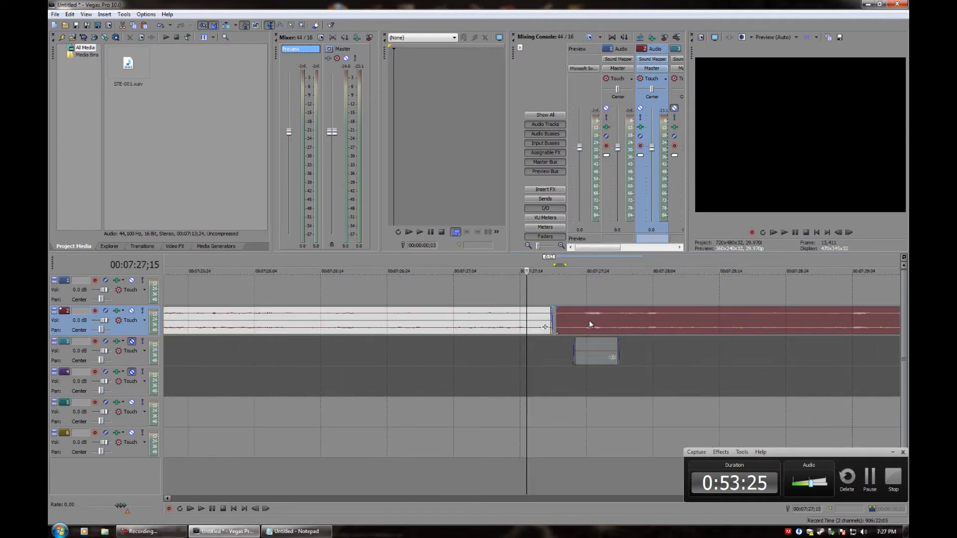
key("space")
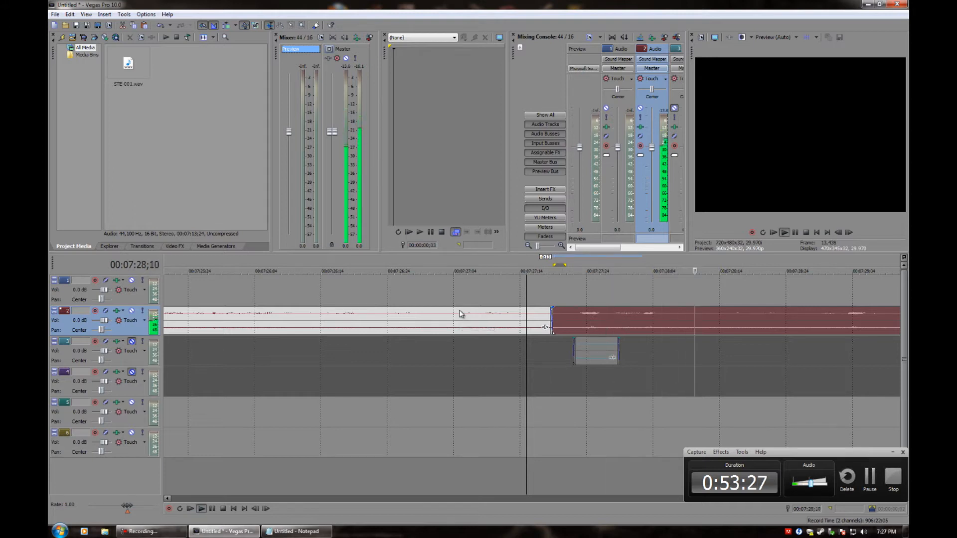
key("space")
left_click(393, 297)
scroll(395, 322, "down", 4)
key("space")
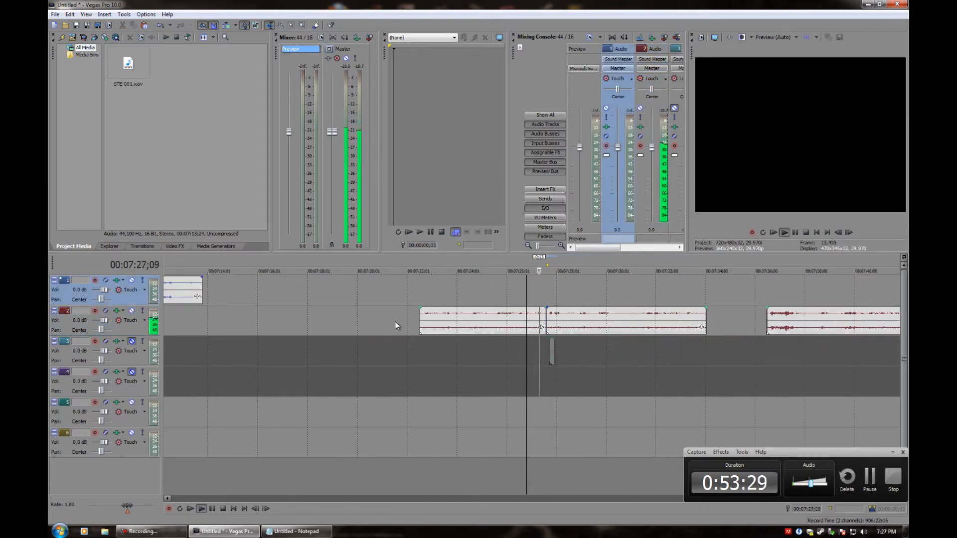
key("space")
Slide the second joined clip on track 2 to start at about 00:07:28;20, and split off and delete a sliver at its beginning
left_click(545, 316)
left_click_drag(553, 322, 579, 322)
left_click(569, 322)
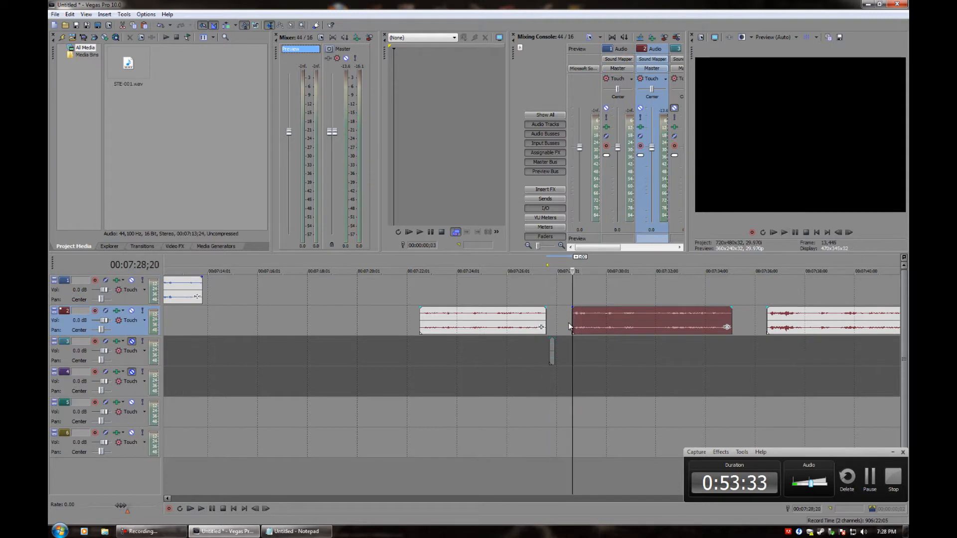
key("space")
key("space")
scroll(566, 328, "up", 8)
left_click(541, 322)
key("s")
left_click(529, 322)
key("Delete")
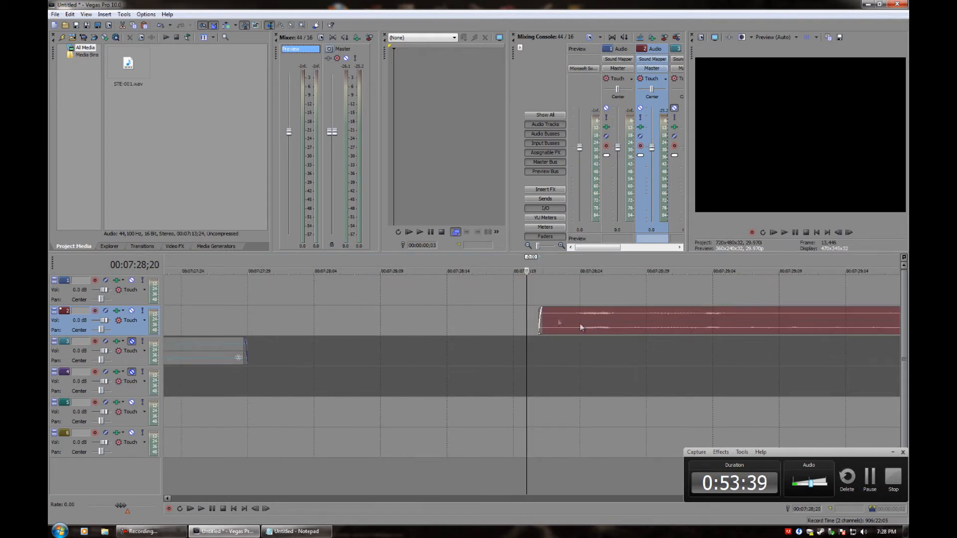
Slide the trimmed clip back against the end of the preceding track 2 clip and play across the join
key("space")
key("space")
scroll(548, 329, "down", 6)
left_click_drag(580, 322, 508, 321)
left_click(416, 292)
key("space")
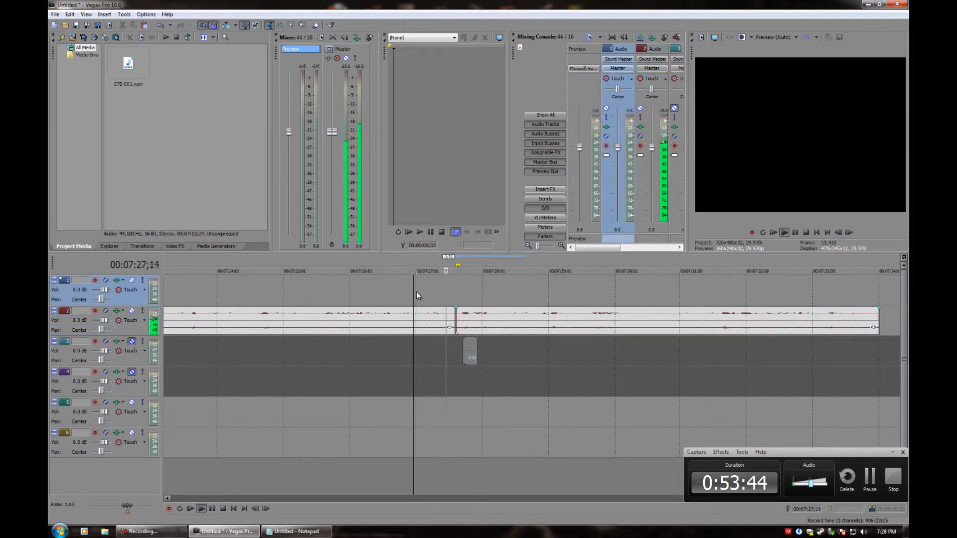
key("space")
Play track 2 from 00:07:27;17 across the join and check the audio around 00:07:30 to 00:07:32
left_click(451, 324)
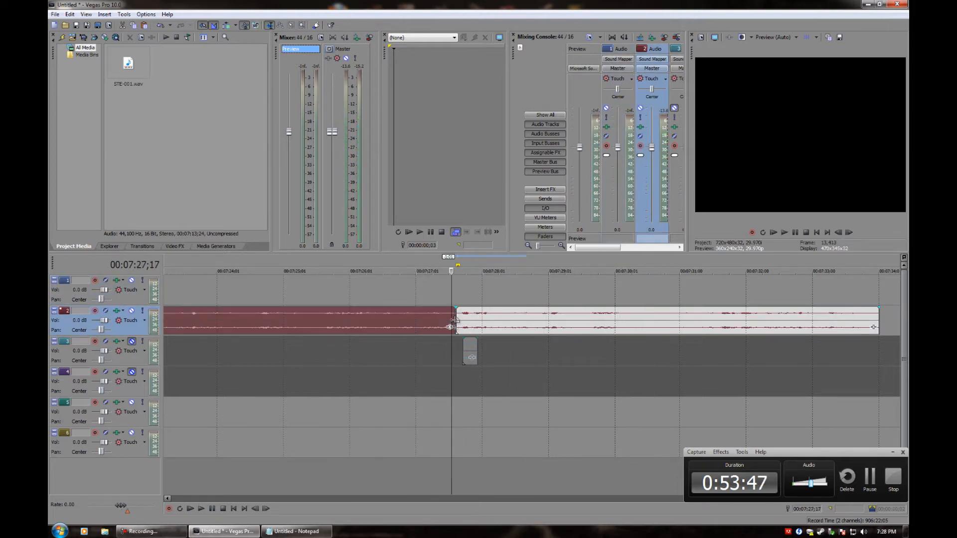
scroll(451, 324, "up", 6)
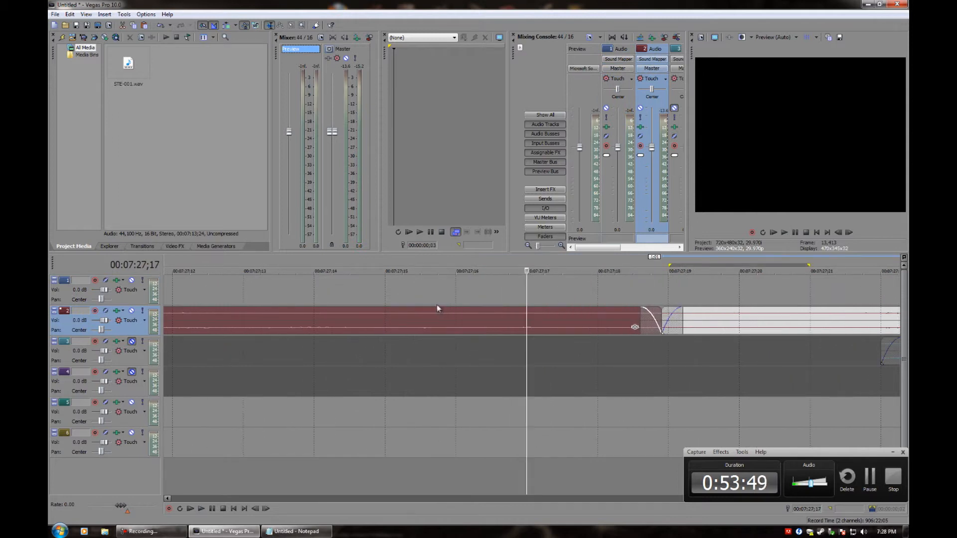
key("space")
scroll(440, 315, "down", 6)
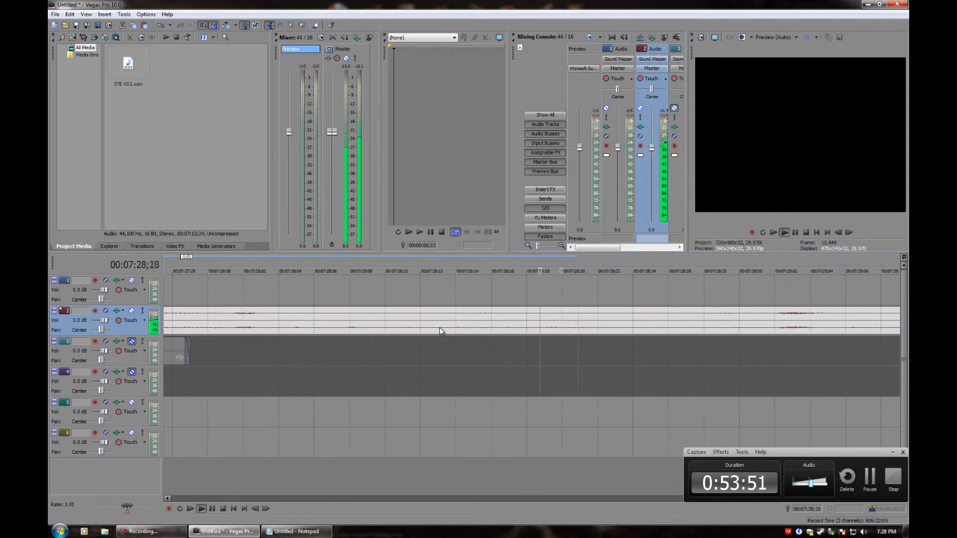
scroll(442, 338, "down", 3)
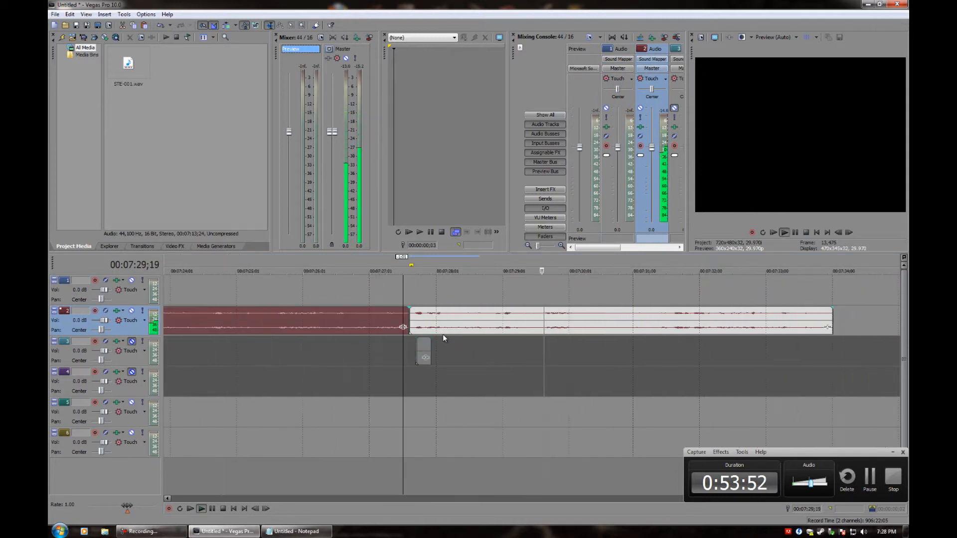
left_click(211, 512)
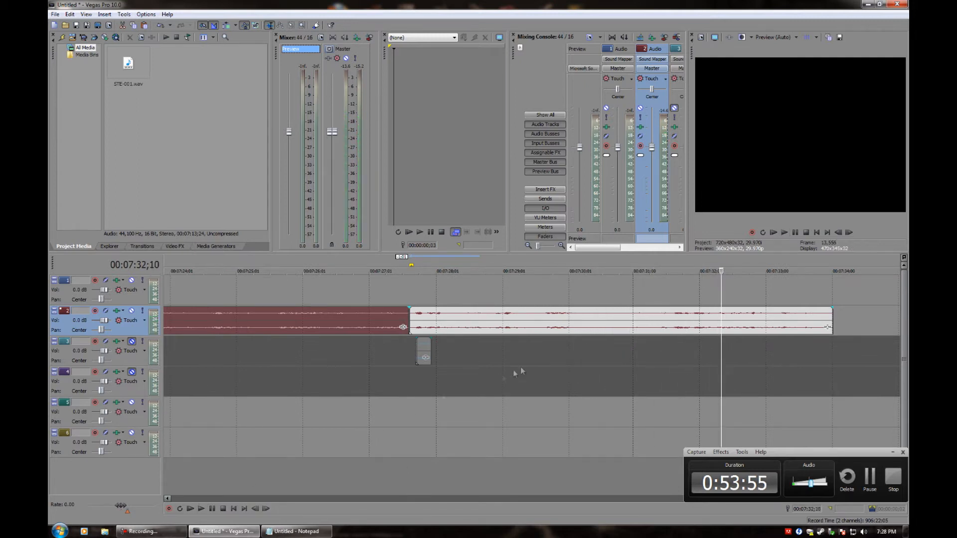
left_click(598, 332)
key("space")
scroll(562, 331, "up", 6)
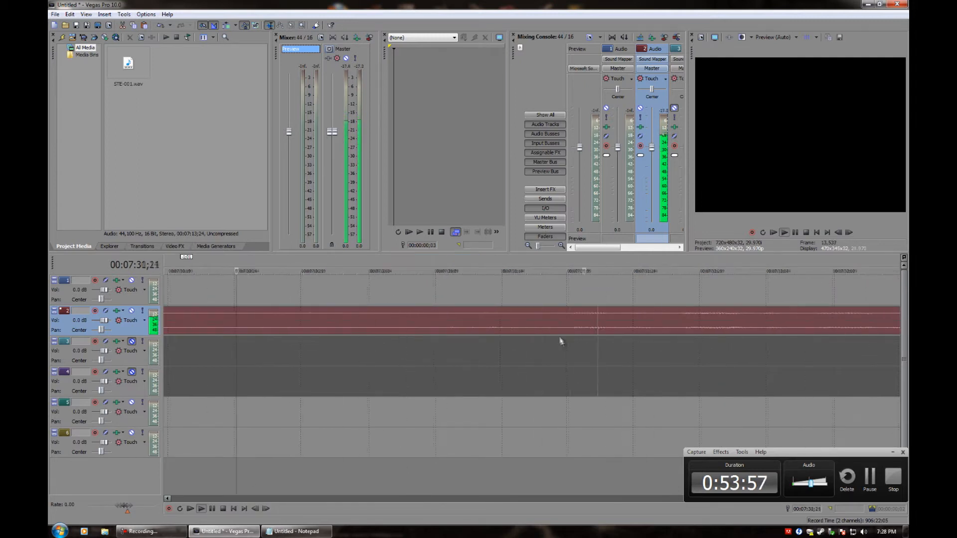
key("space")
scroll(500, 323, "down", 2)
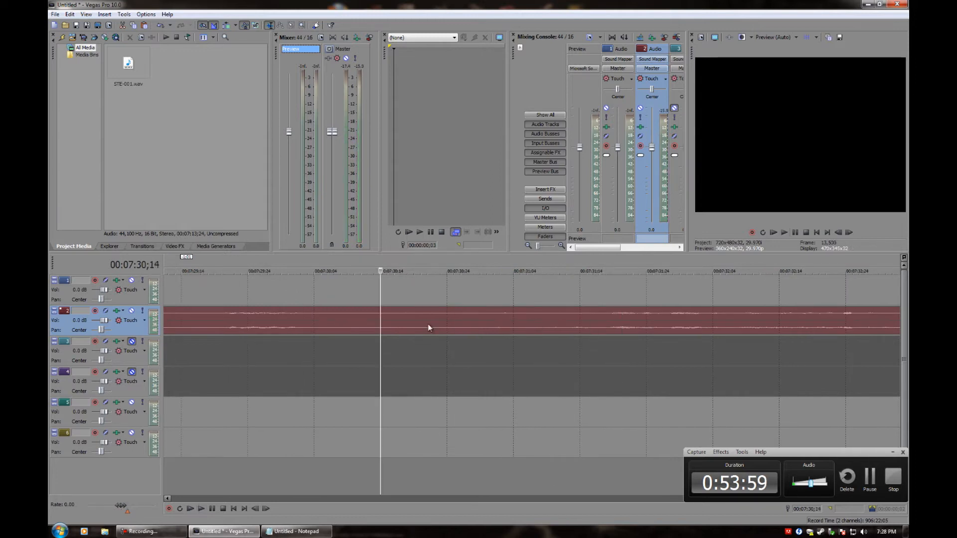
Play the quiet stretch after 00:07:30 and split the track 2 clip at about 00:07:30;25 and 00:07:31;09 to isolate it
left_click(301, 324)
key("space")
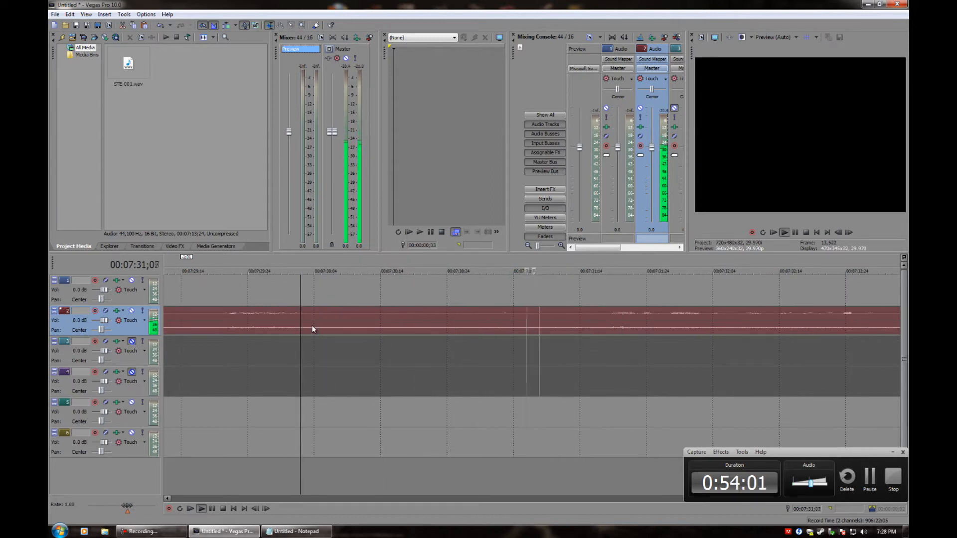
key("space")
left_click(452, 317)
key("s")
key("space")
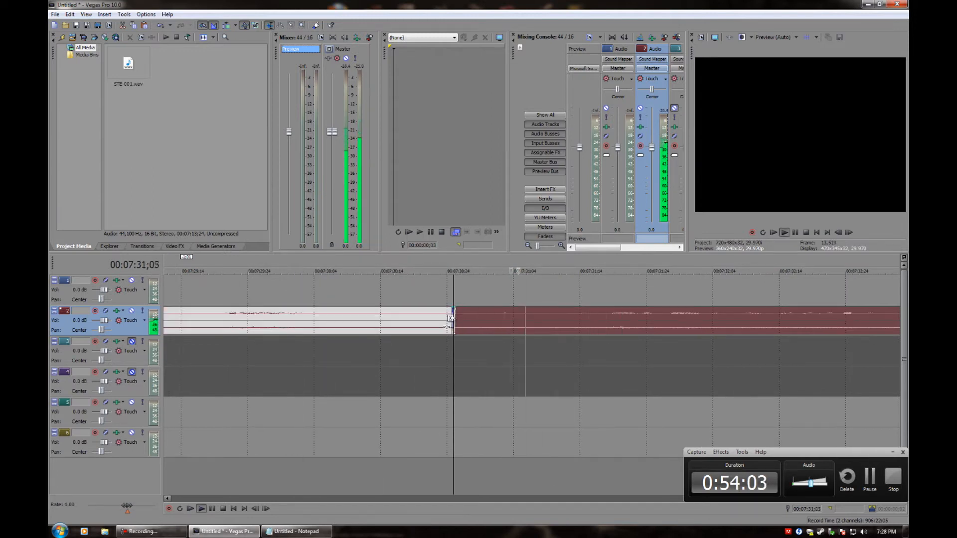
left_click(547, 319)
key("s")
key("space")
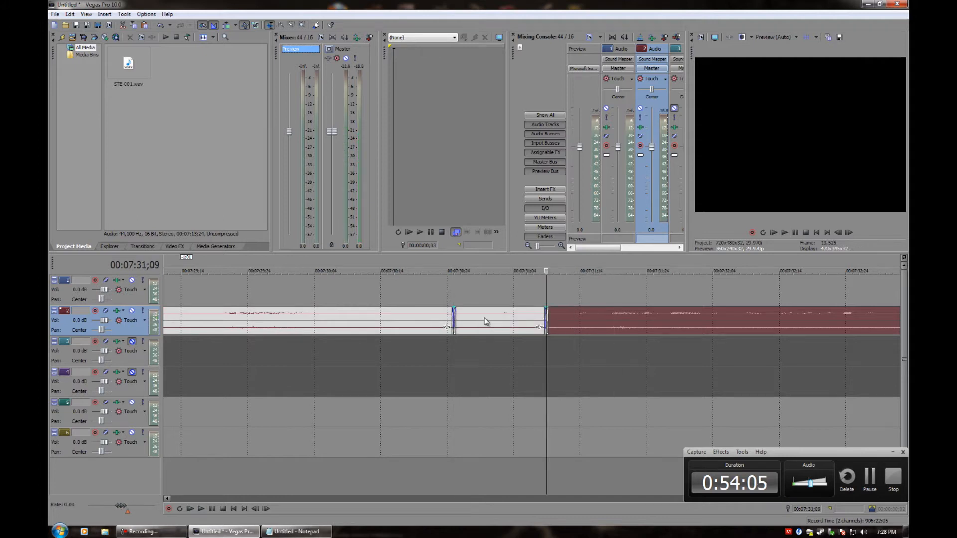
Move the isolated segment down to track 3 and slide the rest of the track 2 audio back to close the gap
left_click(487, 322)
left_click_drag(486, 322, 489, 351)
left_click(414, 321)
key("space")
key("space")
left_click_drag(569, 322, 471, 323)
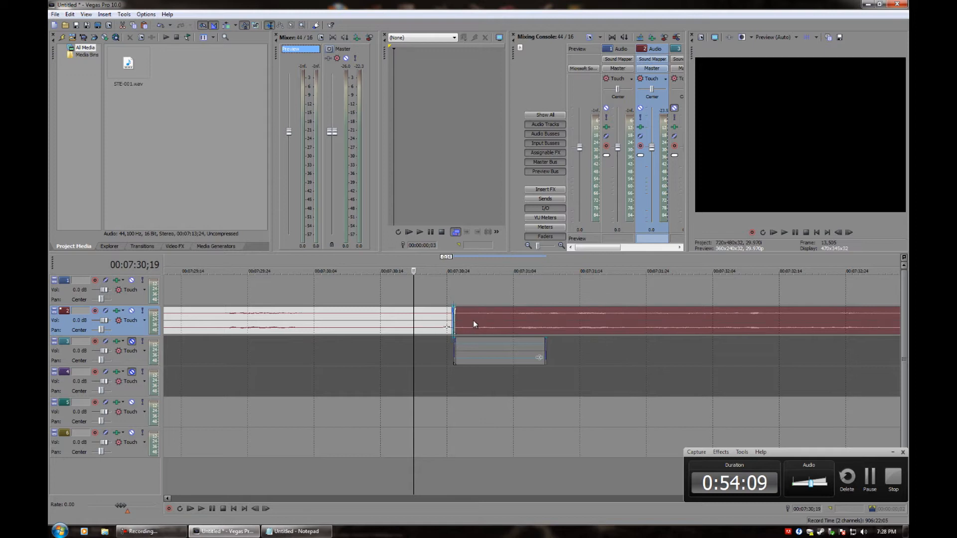
Play track 2 across the new join near 00:07:30;25 to check how the edit sounds
left_click(320, 289)
key("space")
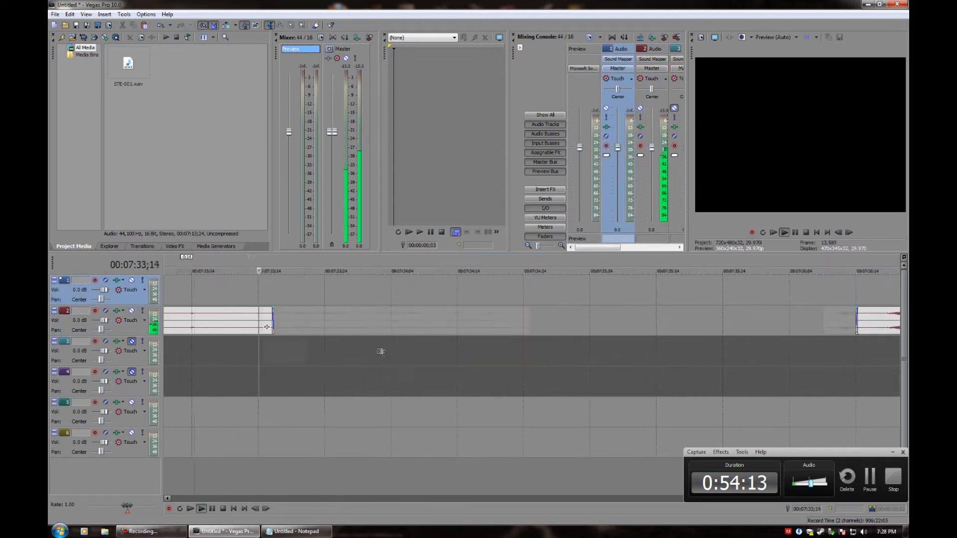
scroll(382, 351, "down", 4)
key("space")
key("space")
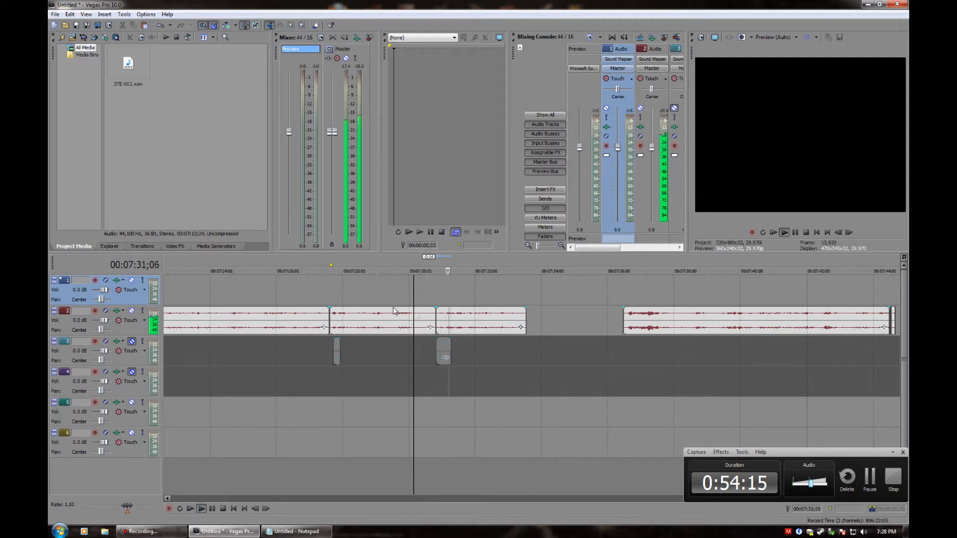
left_click(384, 311)
scroll(397, 313, "up", 4)
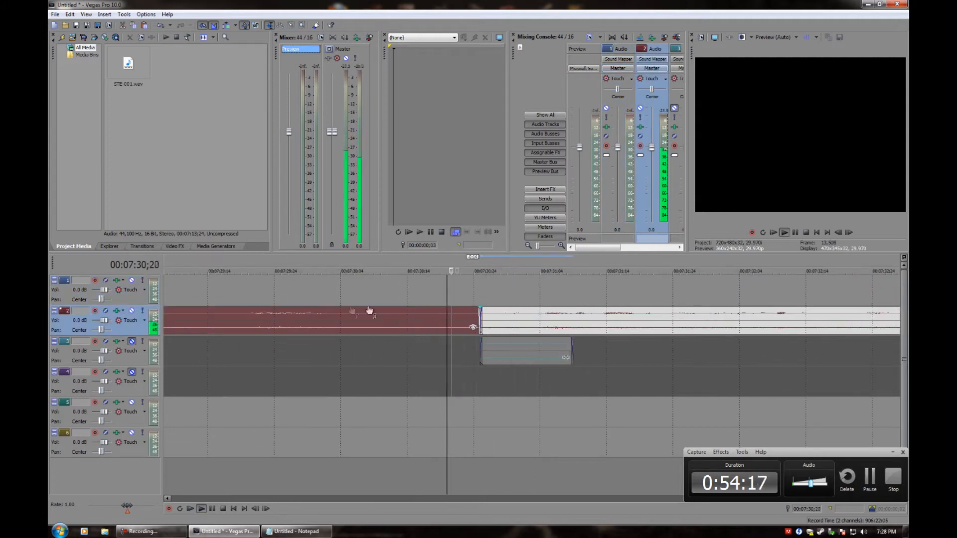
Split the track 2 clip at about 00:07:30;15, remove the piece up to the join, slide the following clip against the cut and play it
left_click(325, 313)
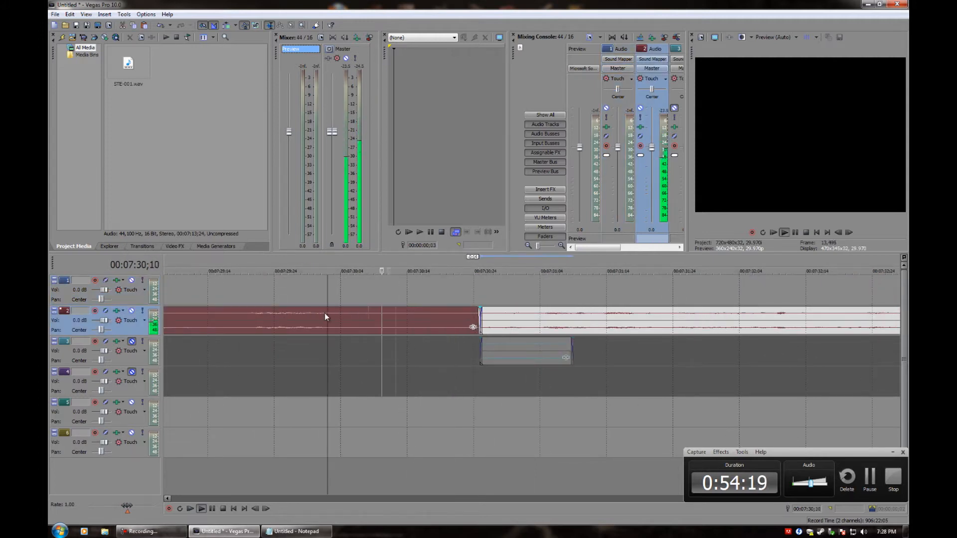
key("space")
left_click(413, 313)
key("s")
left_click(446, 319)
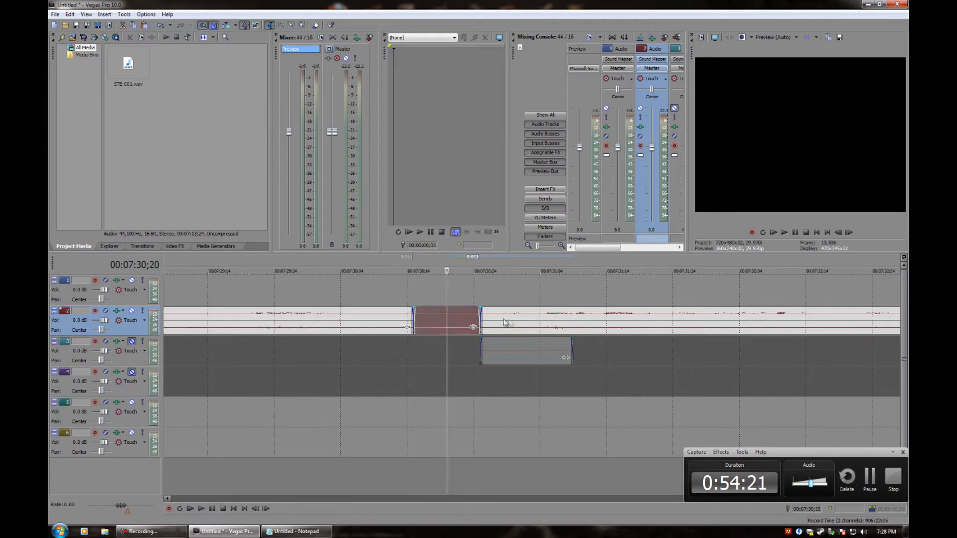
left_click_drag(501, 319, 444, 319)
left_click(256, 298)
key("space")
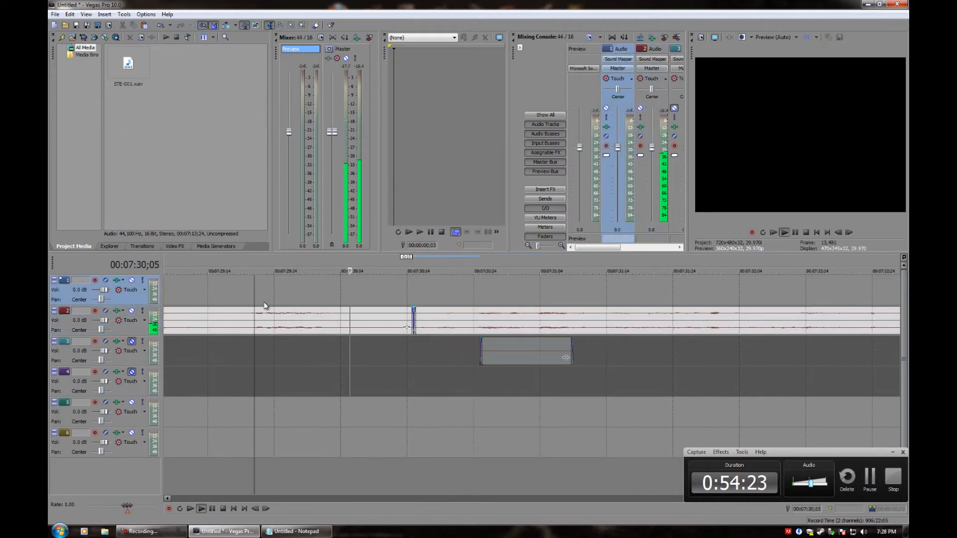
key("space")
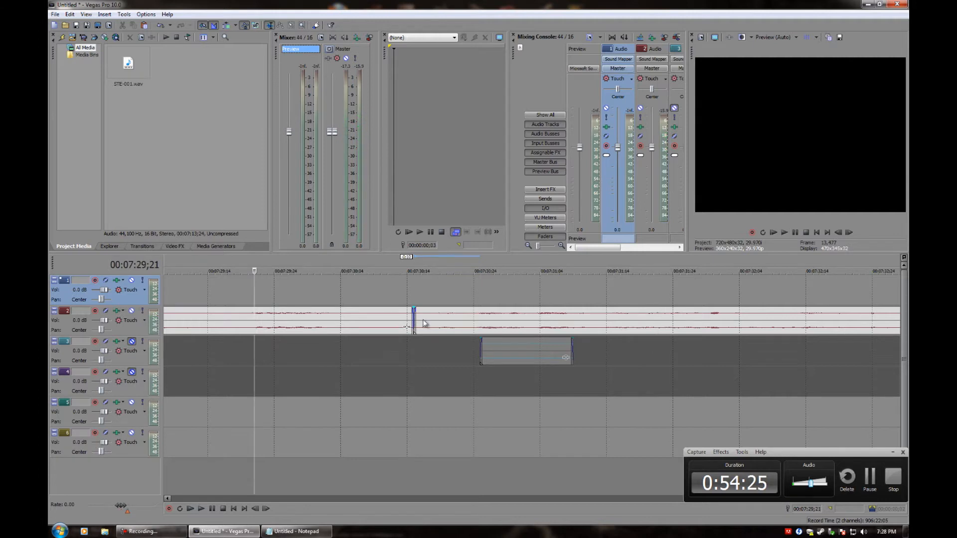
Split the following clip at 00:07:30;22, delete its opening piece and slide the remainder back against the preceding clip
left_click(414, 320)
left_click(459, 322)
key("s")
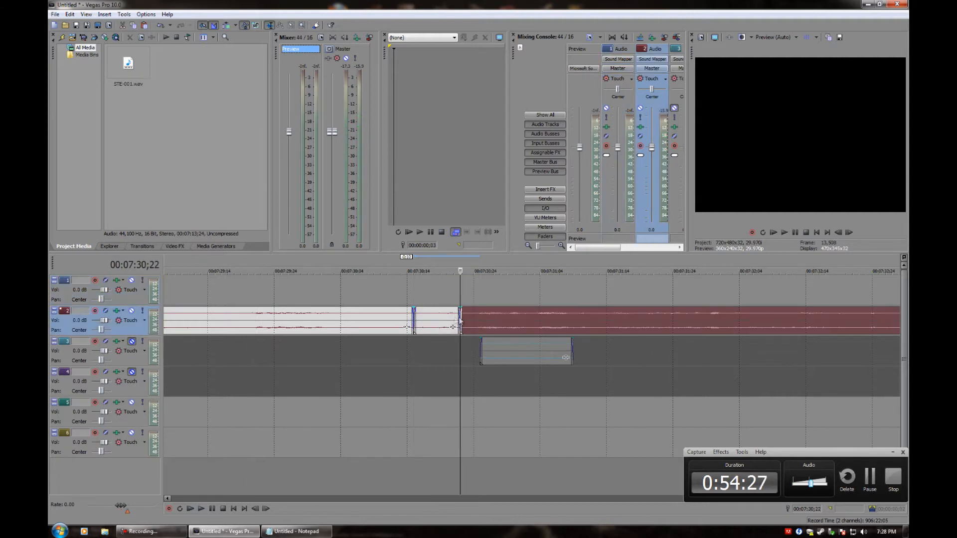
left_click(447, 322)
key("Delete")
left_click_drag(485, 324, 437, 320)
Play across the tightened join, and replay the joined track 2 clips from 00:07:25;15
left_click(289, 301)
key("space")
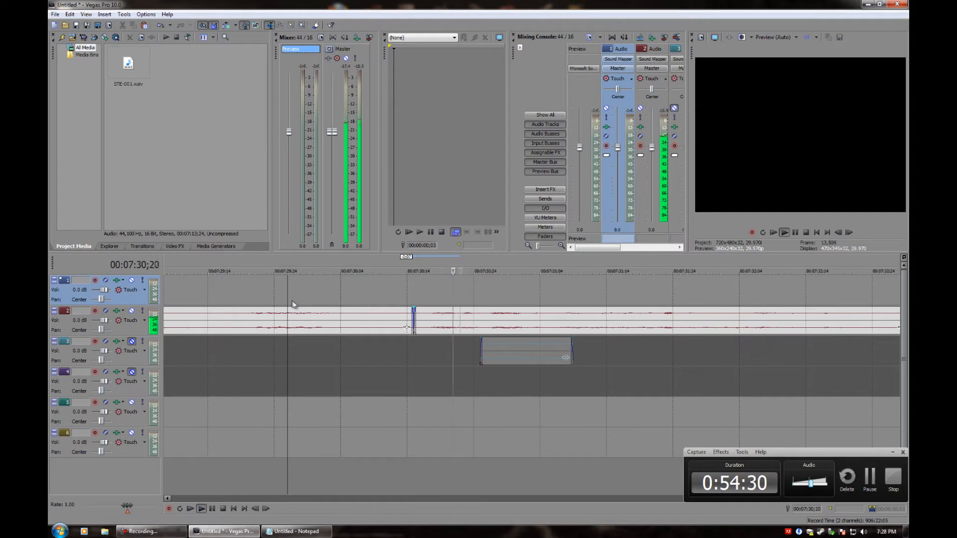
scroll(331, 372, "down", 5)
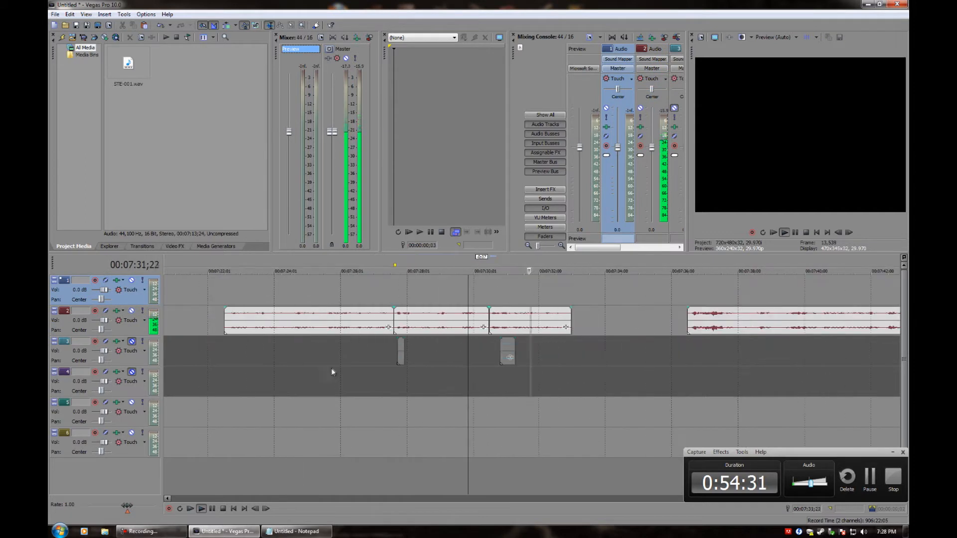
key("space")
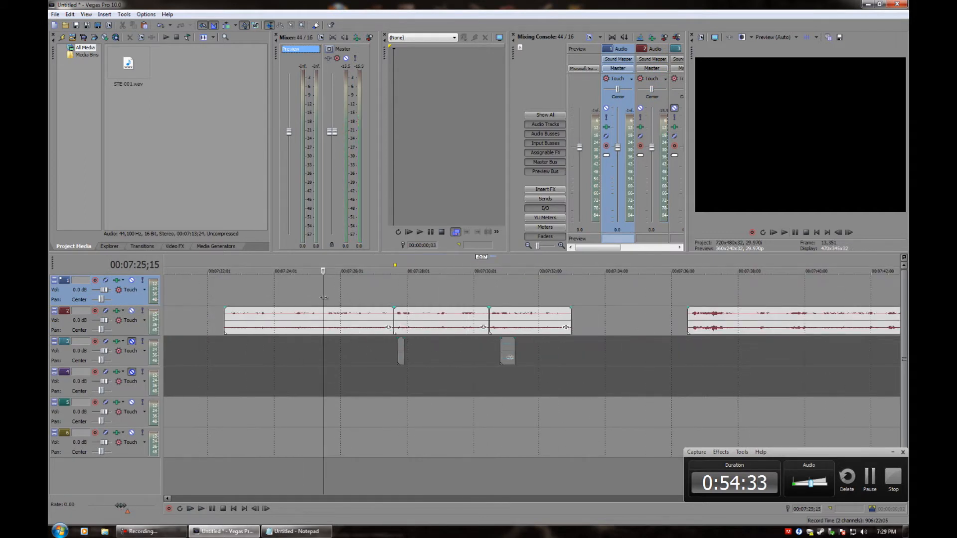
key("space")
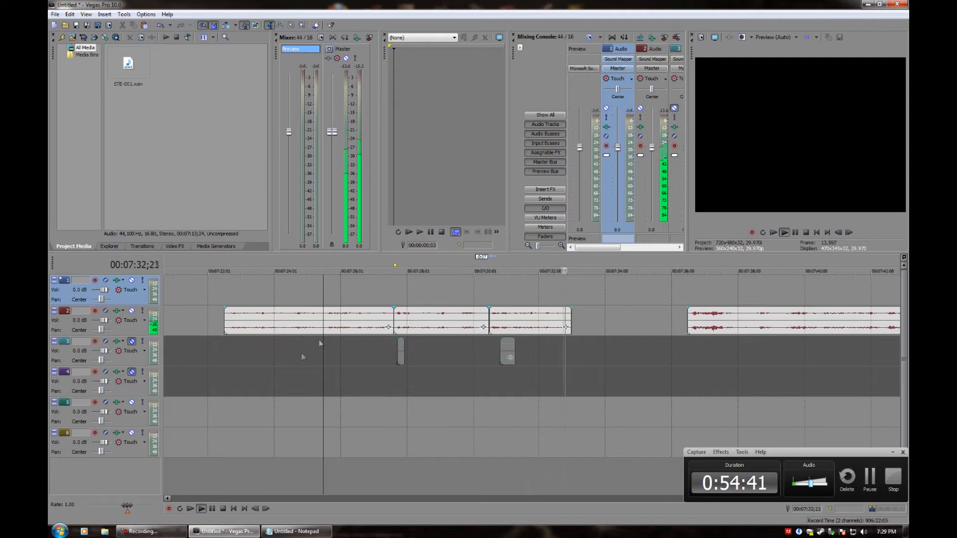
key("space")
Play the track 2 clip that starts at 00:07:36;14 from its beginning
scroll(447, 341, "down", 3)
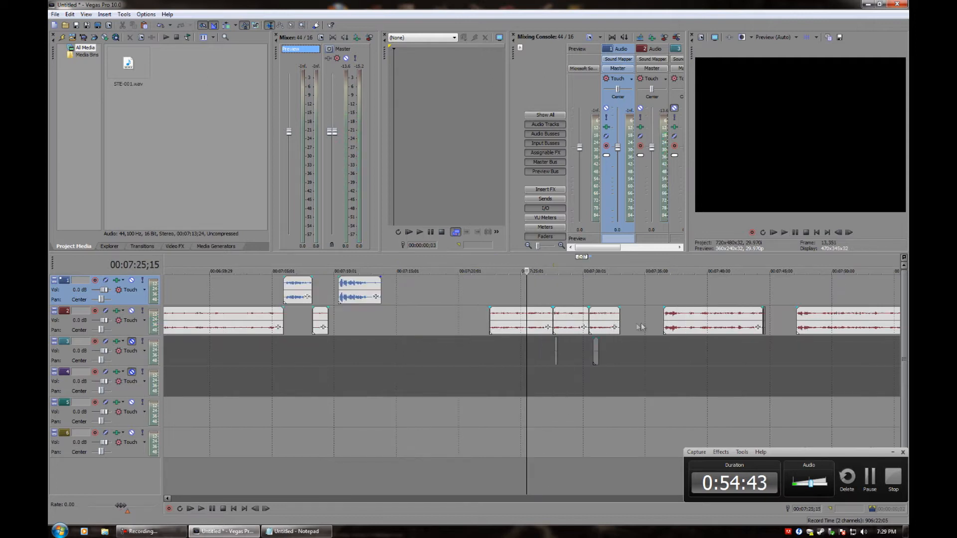
left_click(671, 321)
scroll(629, 364, "up", 2)
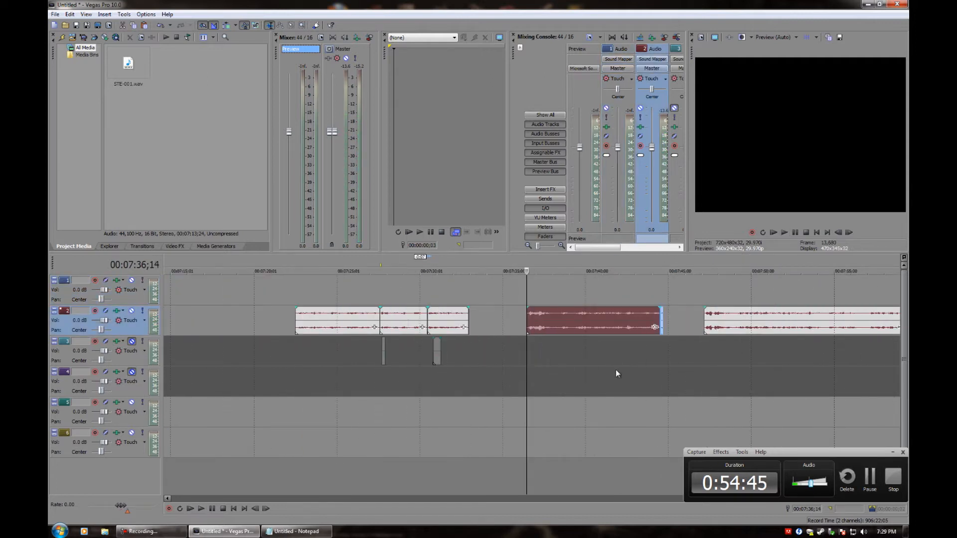
scroll(615, 369, "up", 2)
key("space")
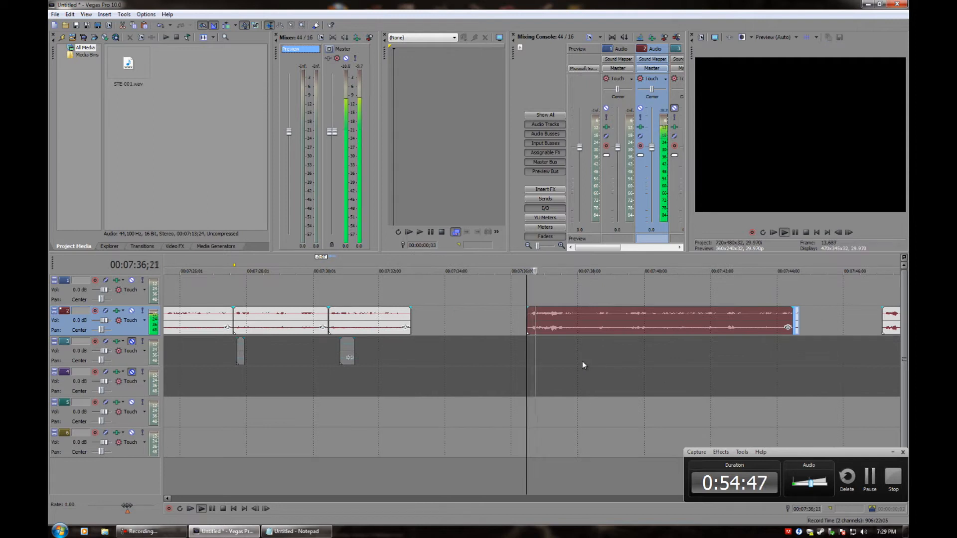
left_click(211, 509)
Play the closing part of the same track 2 clip from 00:07:43;01
left_click(762, 323)
scroll(708, 356, "up", 6)
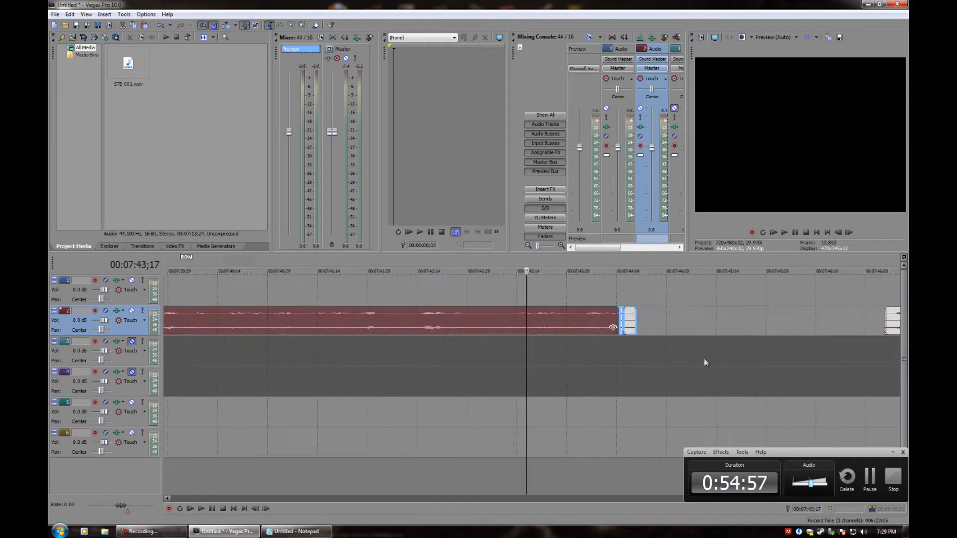
left_click(419, 327)
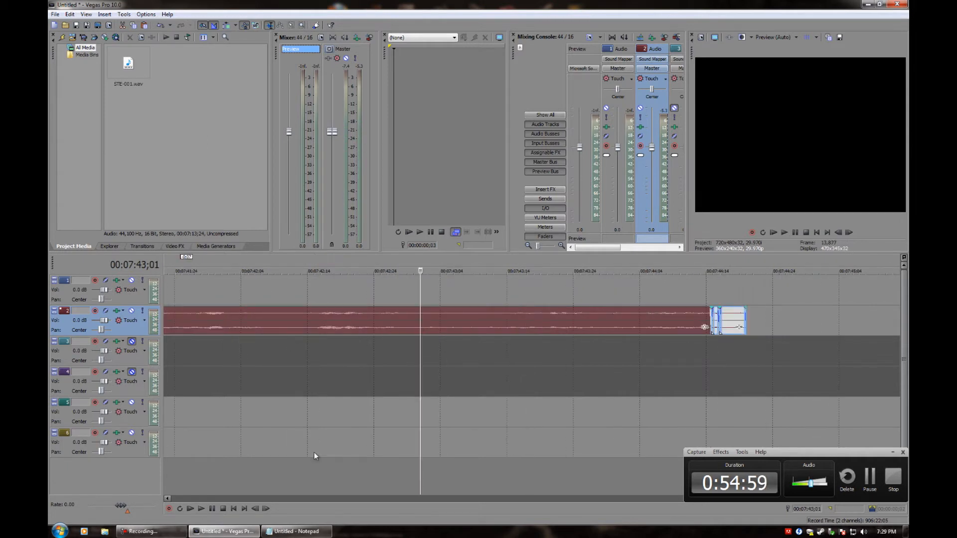
left_click(211, 508)
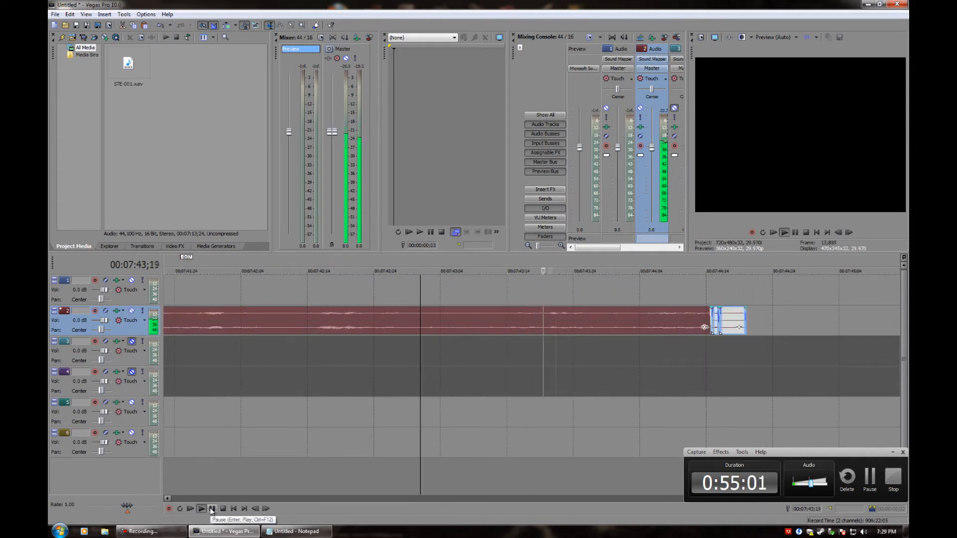
left_click(212, 508)
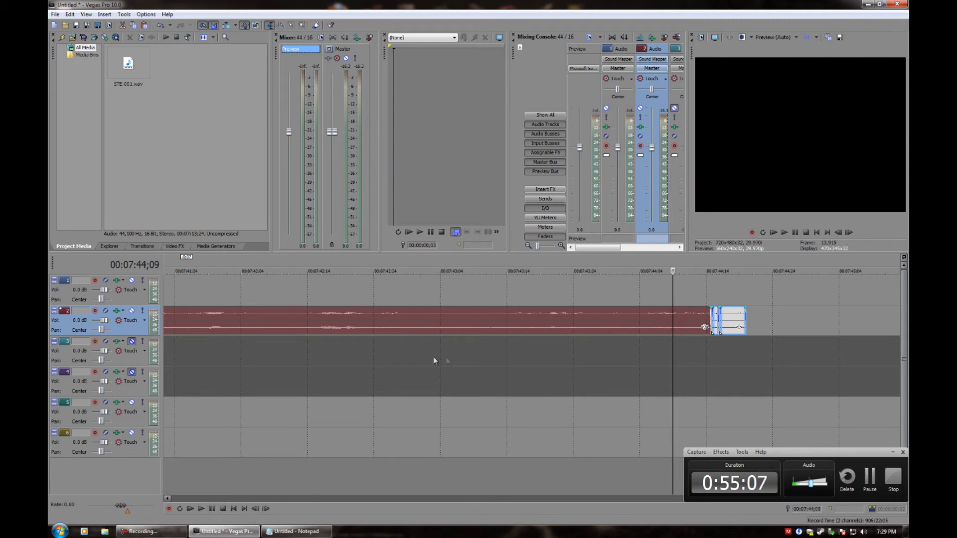
left_click(453, 328)
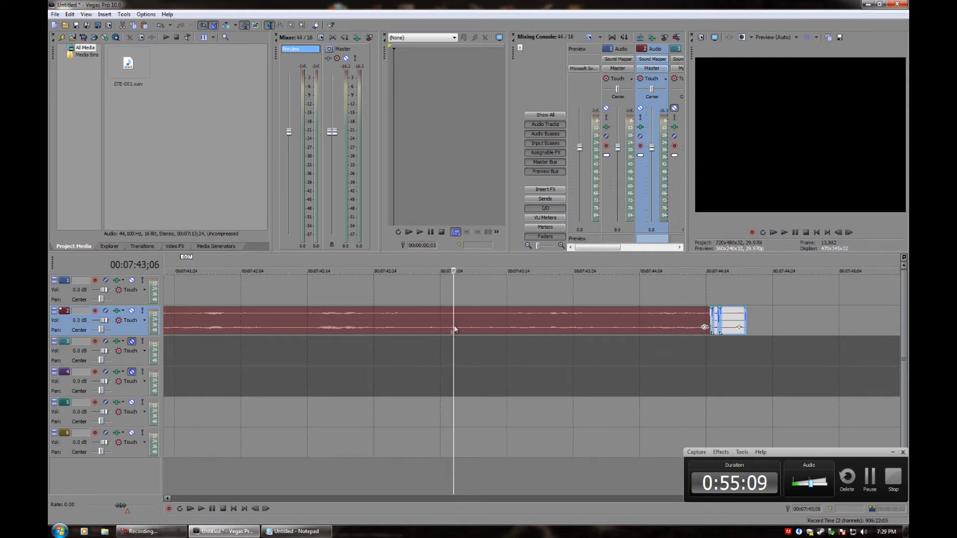
Slide the clip earlier on track 2 so it starts at 00:07:33;28, and play its opening
scroll(386, 357, "down", 8)
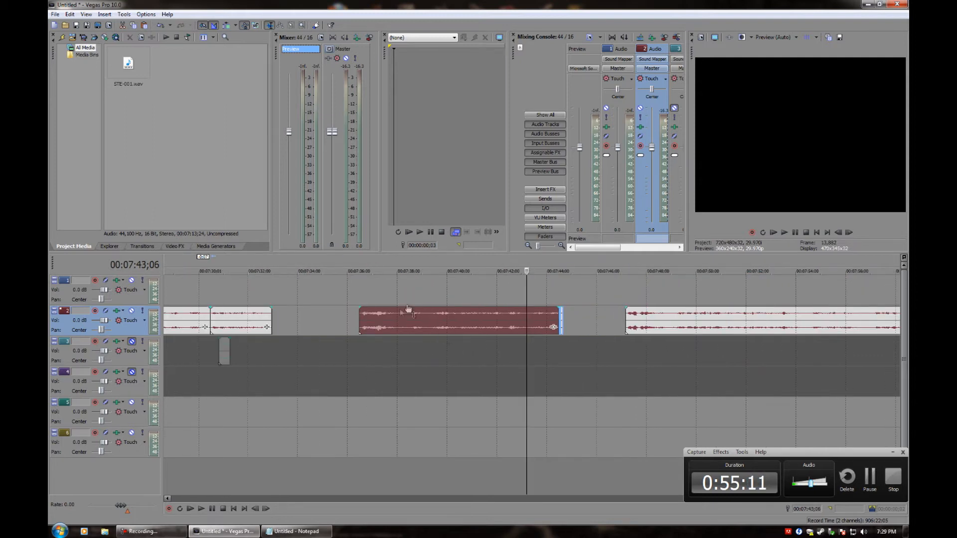
left_click_drag(470, 314, 418, 316)
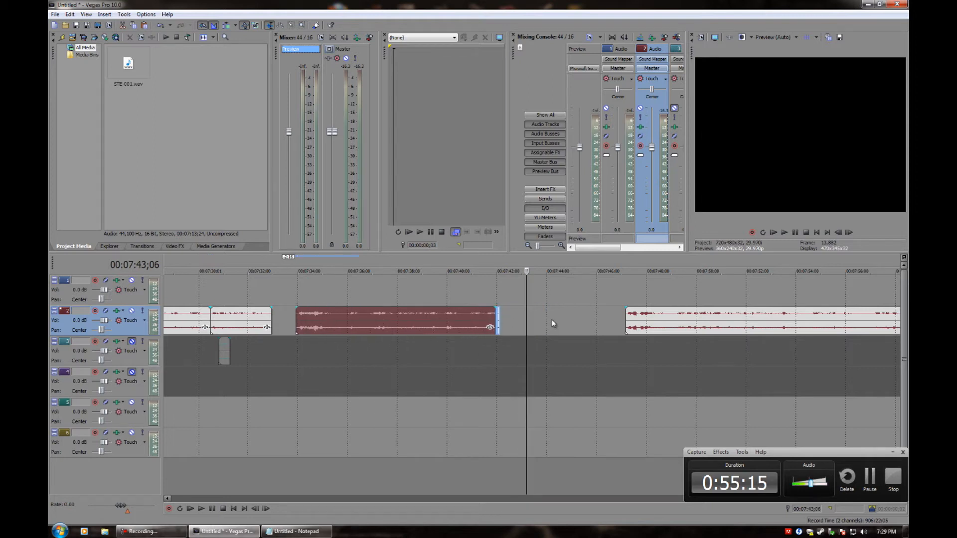
left_click(304, 319)
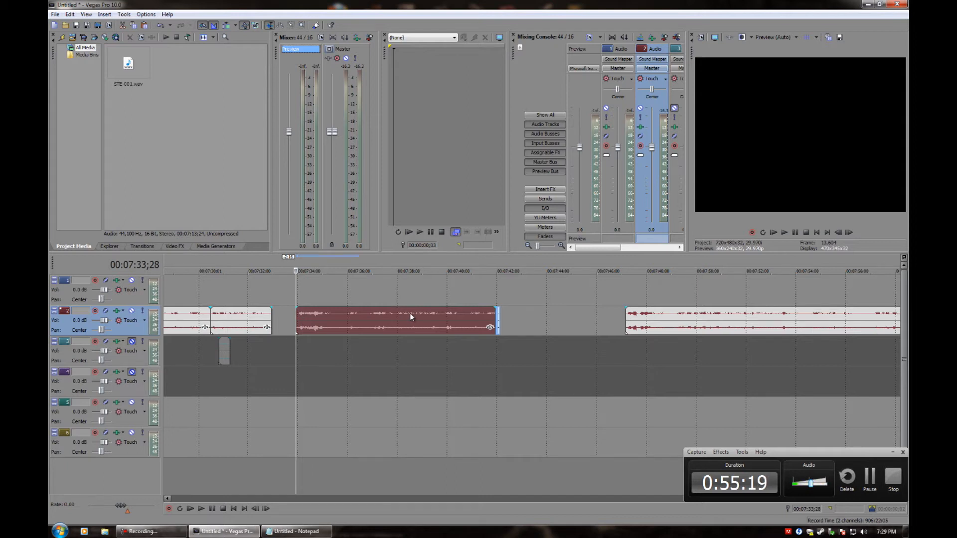
key("space")
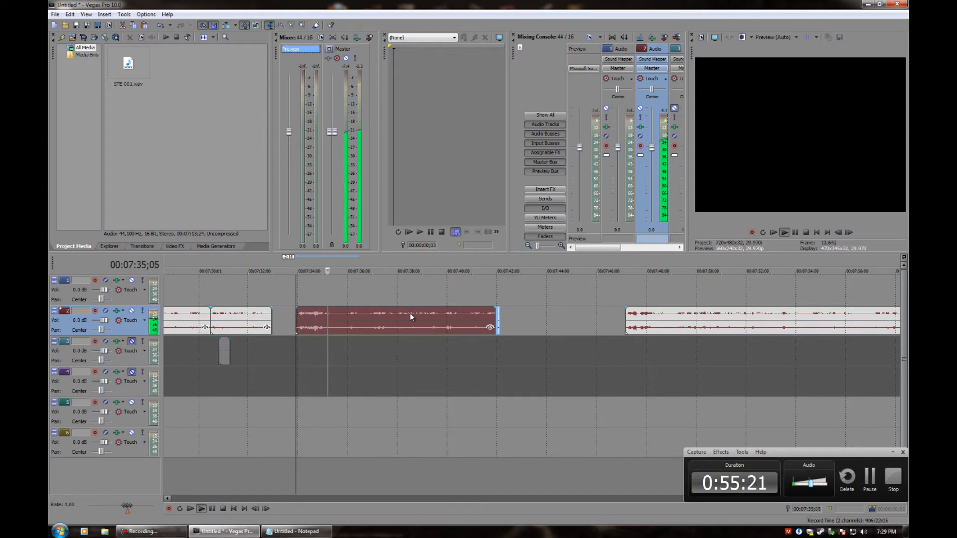
key("space")
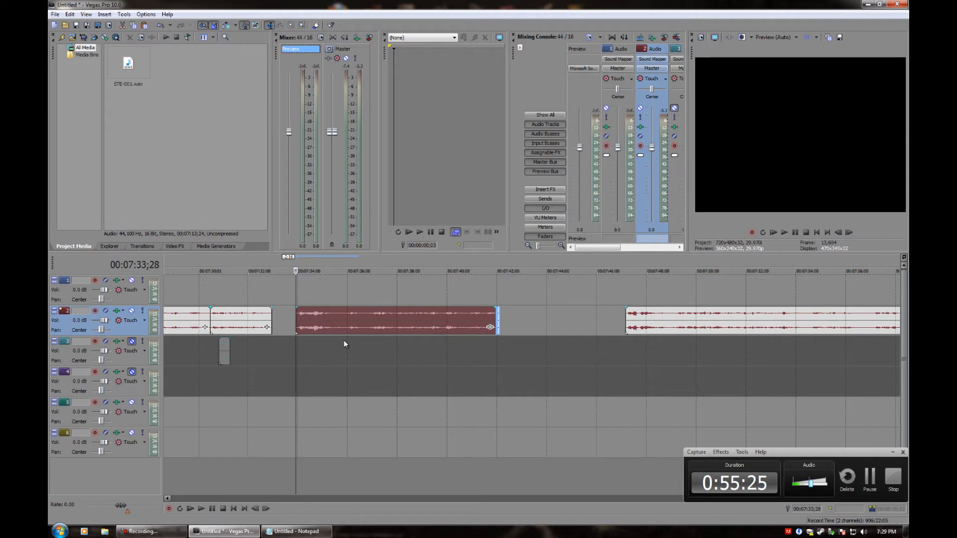
Play the moved track 2 clip from 00:07:38;25 to hear its ending
scroll(343, 340, "down", 3)
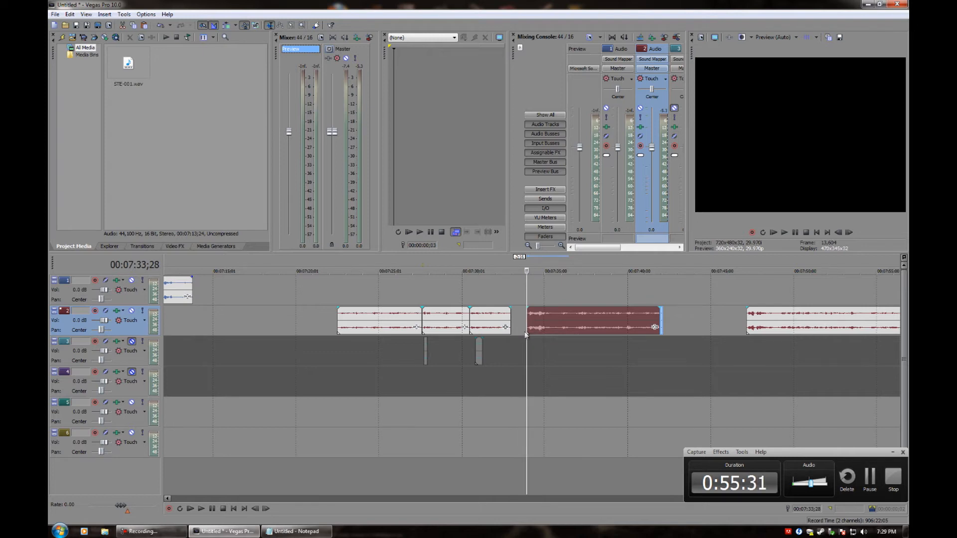
left_click(749, 317)
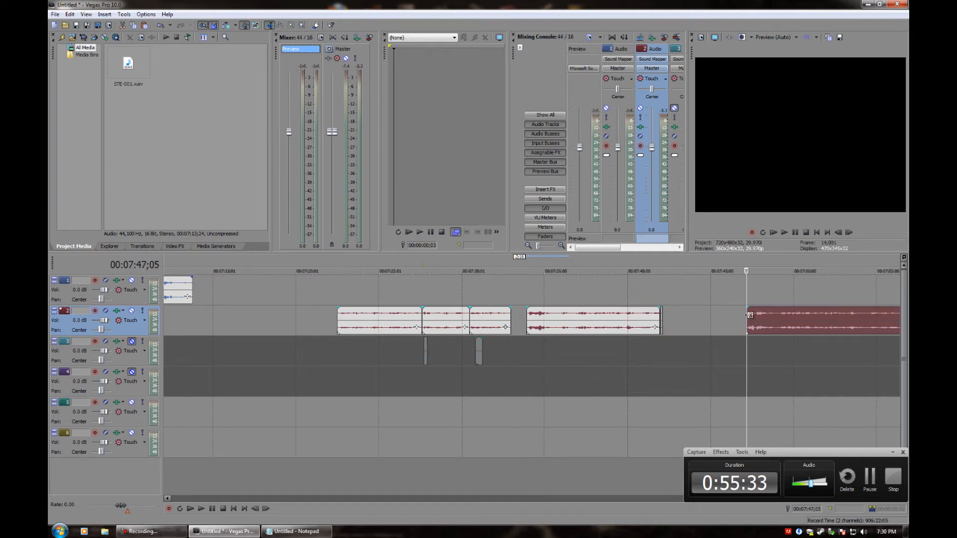
scroll(717, 312, "up", 3)
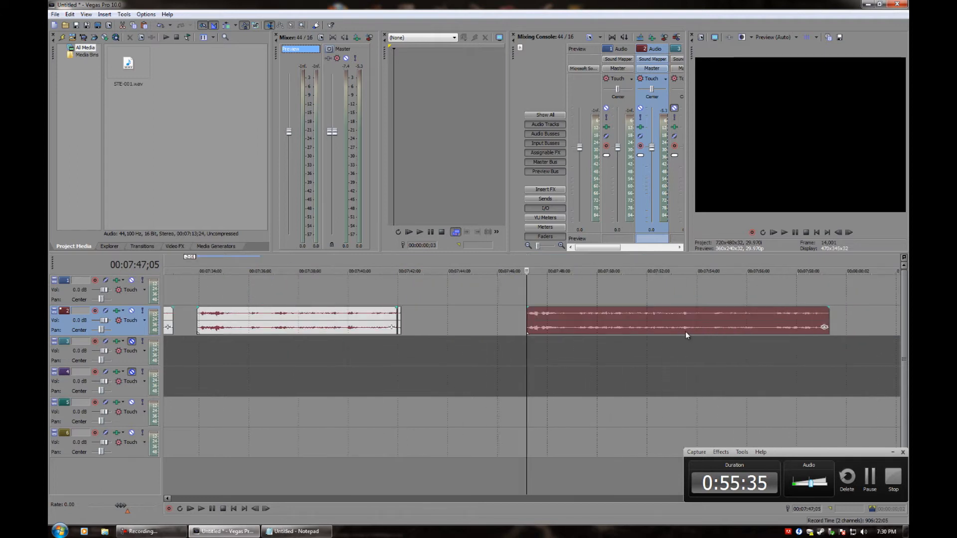
left_click(319, 328)
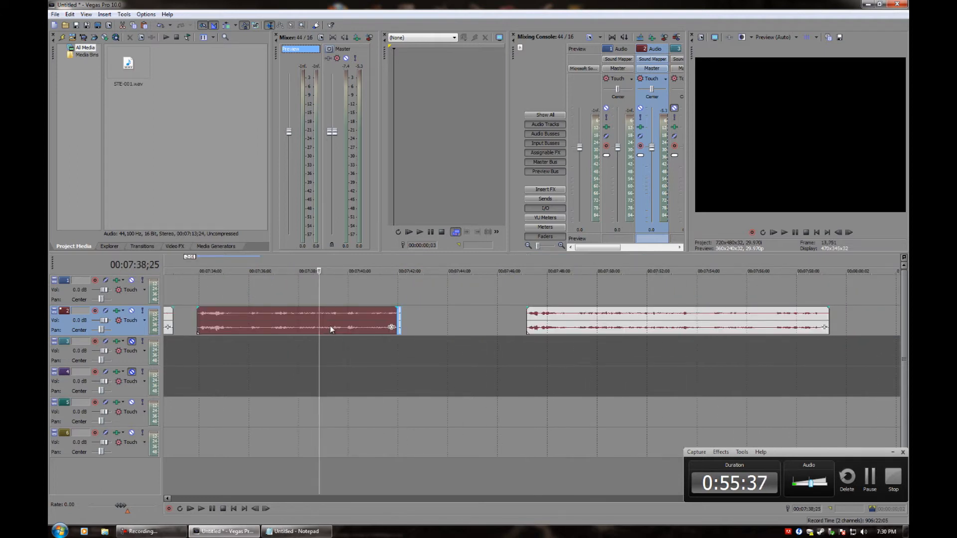
key("space")
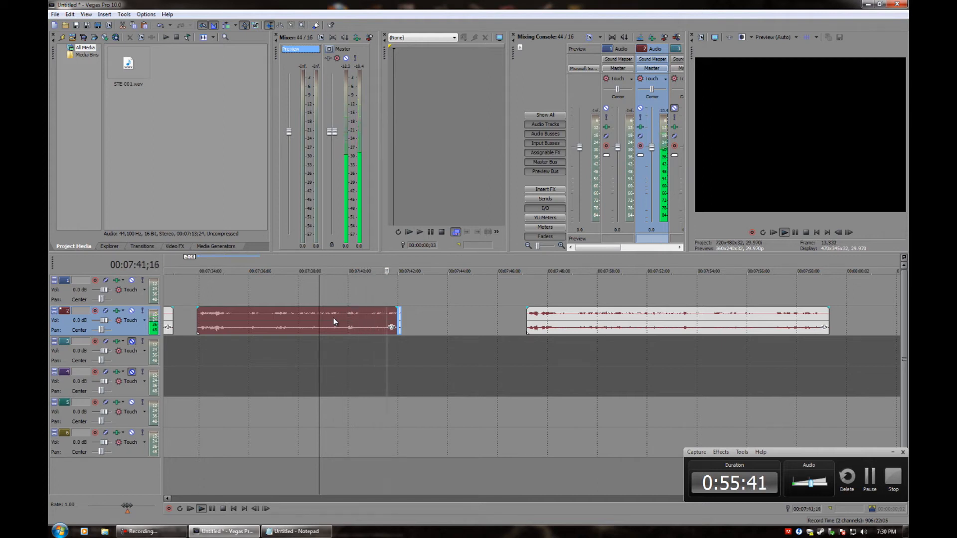
key("space")
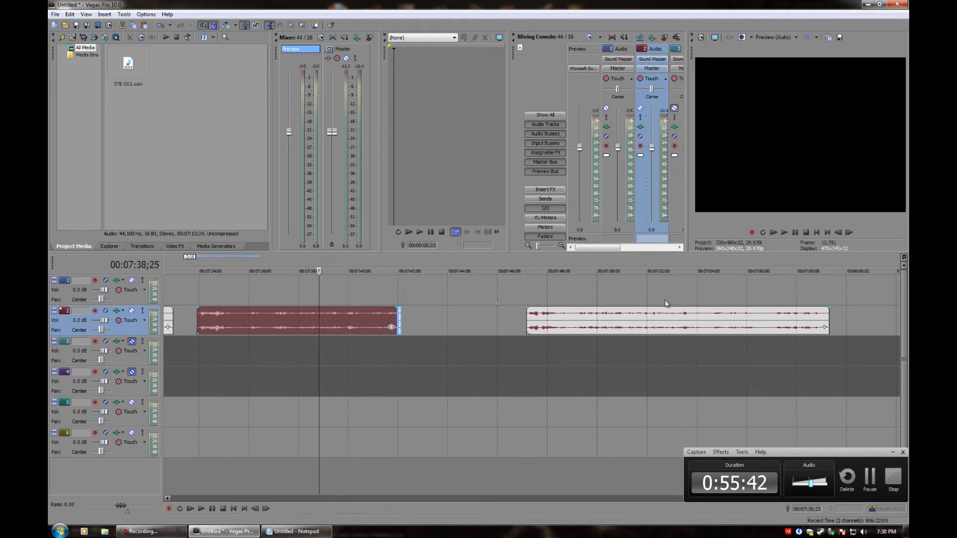
Slide the last track 2 clip slightly earlier so it starts at 00:07:46;26, and play it through to its end
left_click(532, 321)
left_click_drag(717, 324, 707, 326)
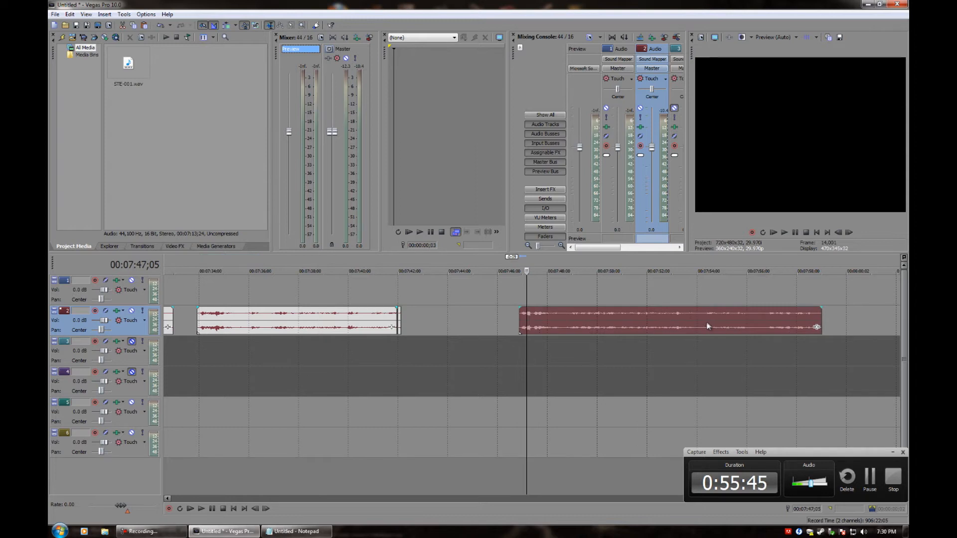
left_click(519, 324)
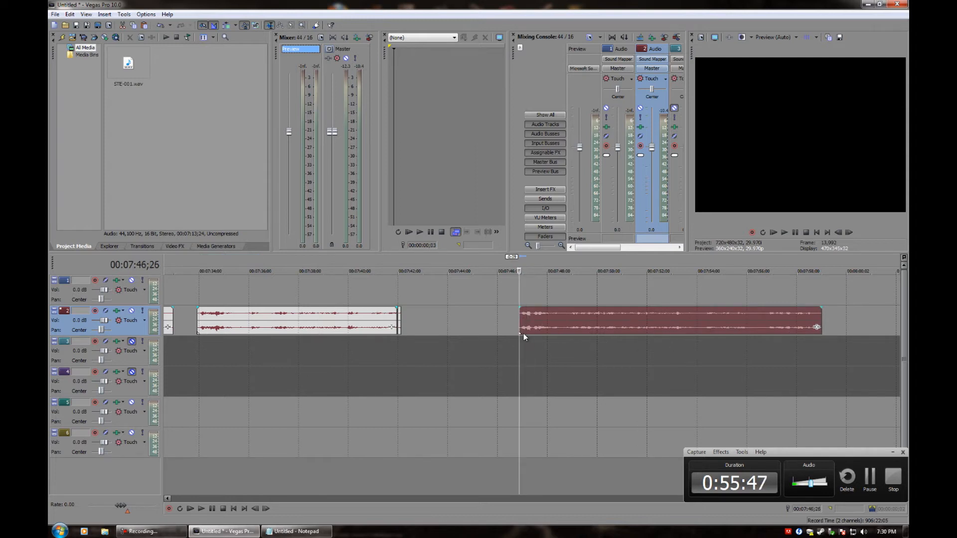
key("space")
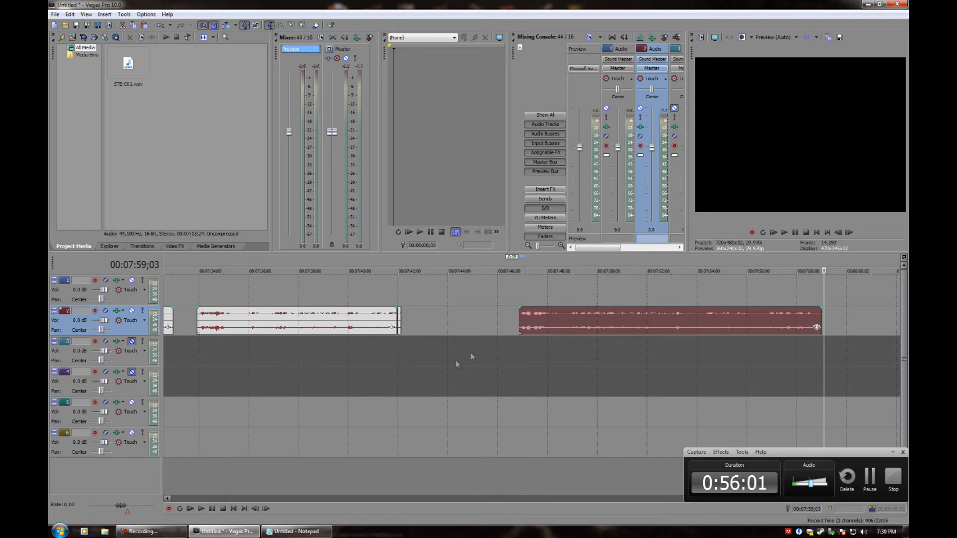
Unmute tracks 3 and 4 and delete the two small leftover clips on track 3 near 00:07:28 and 00:07:31
scroll(399, 384, "down", 5)
scroll(510, 360, "down", 3)
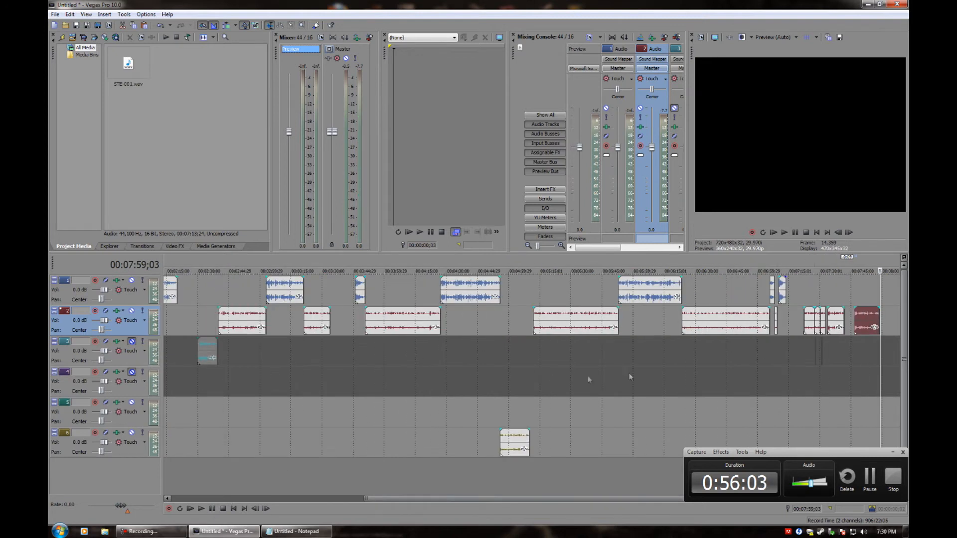
left_click(810, 328)
scroll(758, 380, "up", 5)
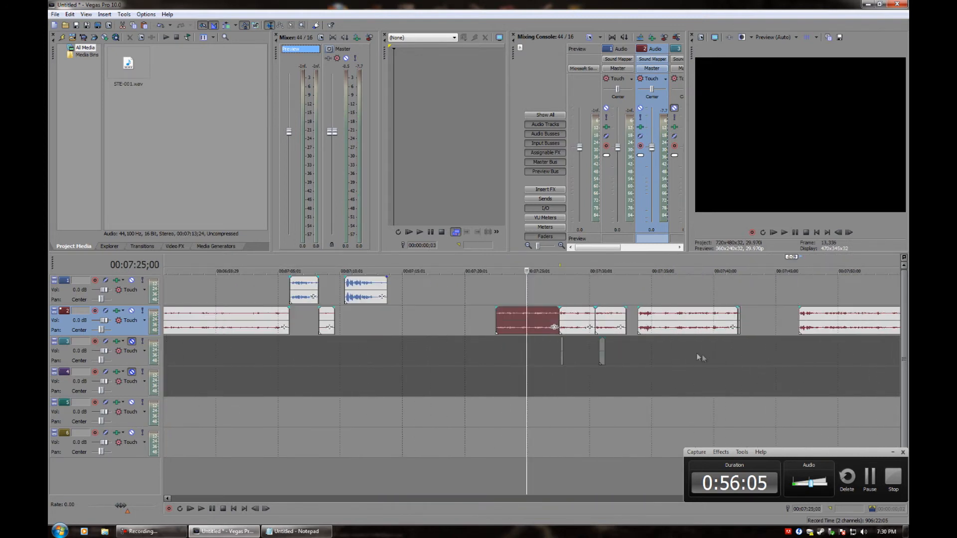
left_click(131, 342)
left_click(132, 372)
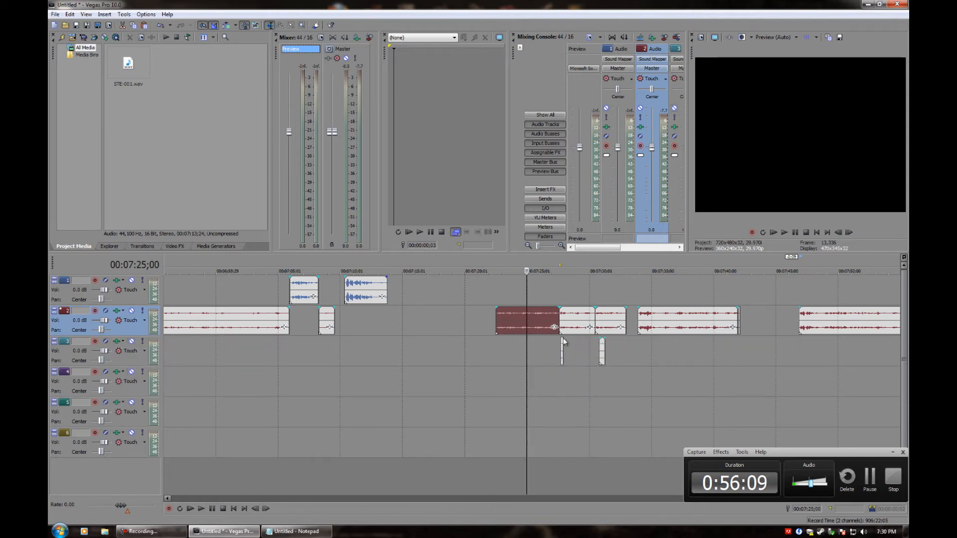
left_click(560, 343)
left_click(599, 343)
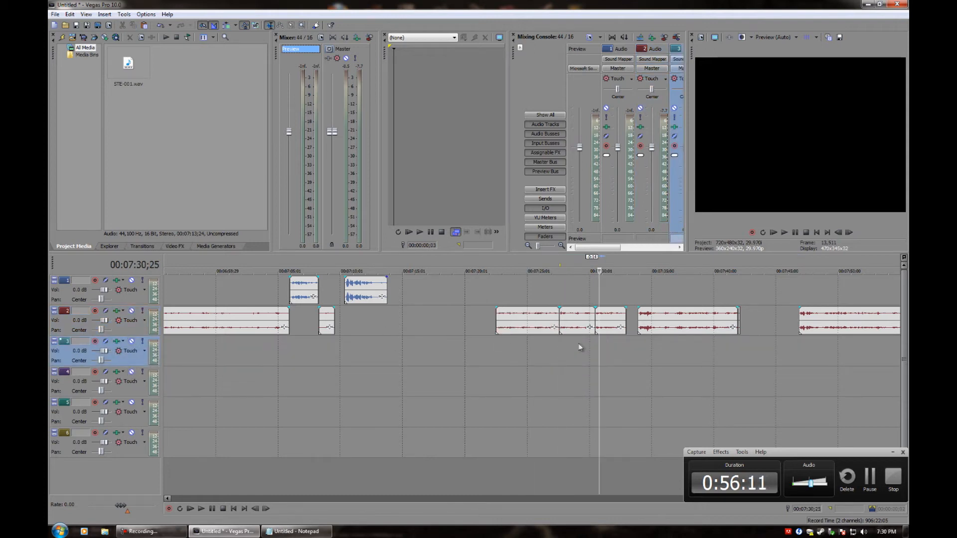
Slide the second-to-last main track 2 clip about 1.8 seconds later, and copy it together with the three joined clips and the last clip
left_click_drag(670, 323, 690, 327)
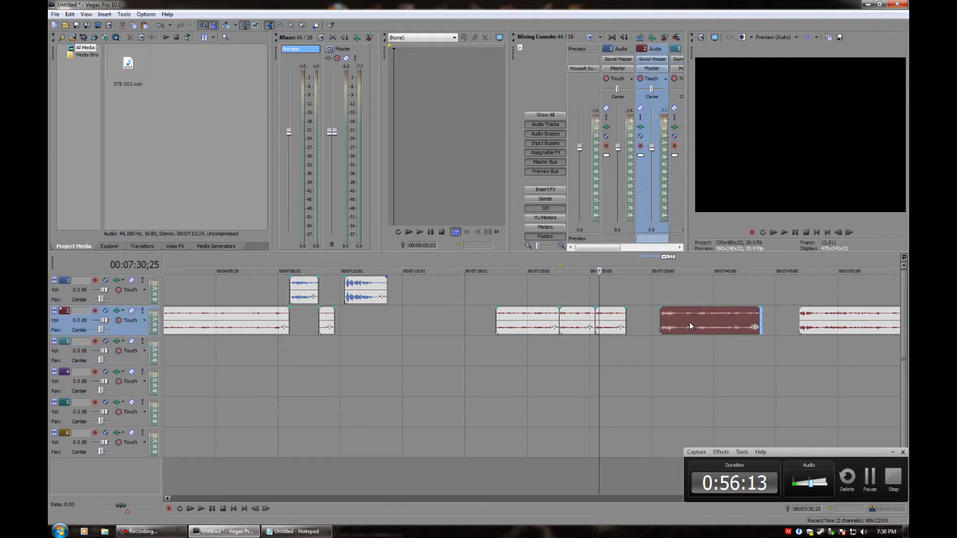
left_click(550, 324)
left_click(583, 325, "ctrl")
left_click(616, 325, "ctrl")
left_click(702, 322, "ctrl")
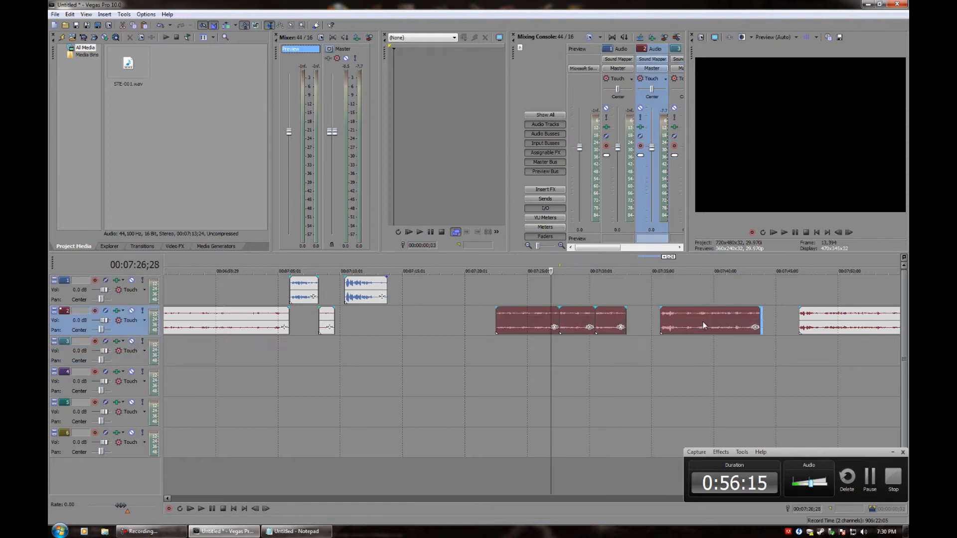
left_click(836, 329, "ctrl")
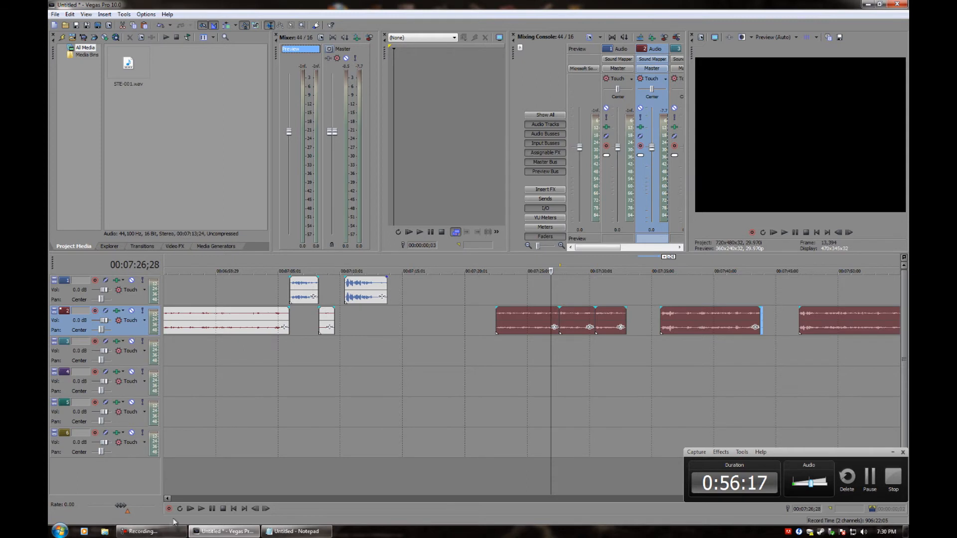
Launch a second Vegas Pro 10.0 window, minimize Notepad, and paste the copied clips at the start of the new project
left_click(223, 531)
left_click(60, 531)
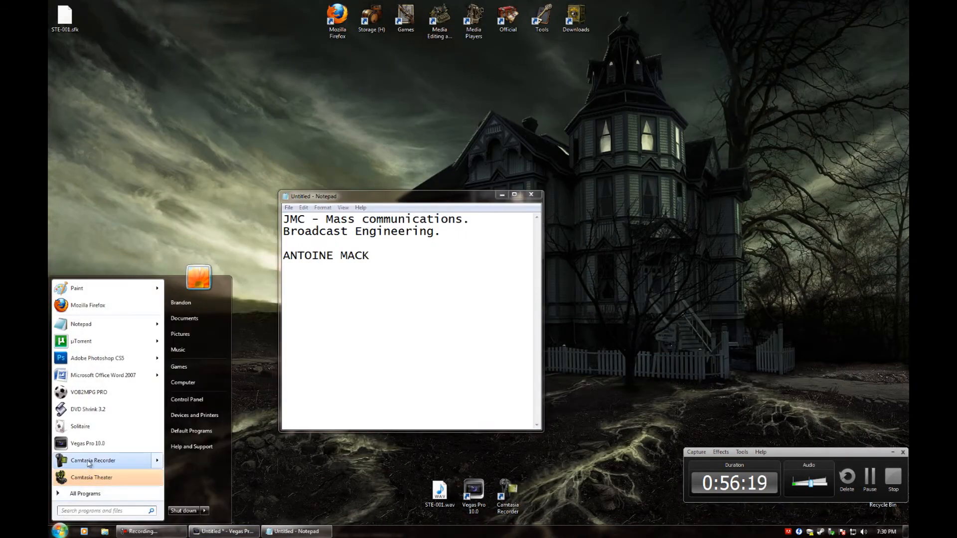
left_click(393, 491)
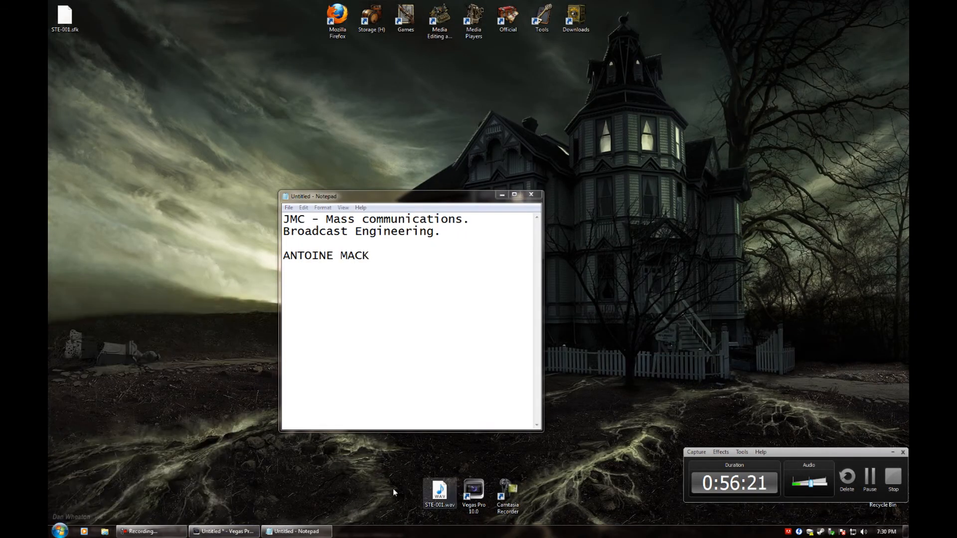
double_click(473, 491)
left_click(518, 364)
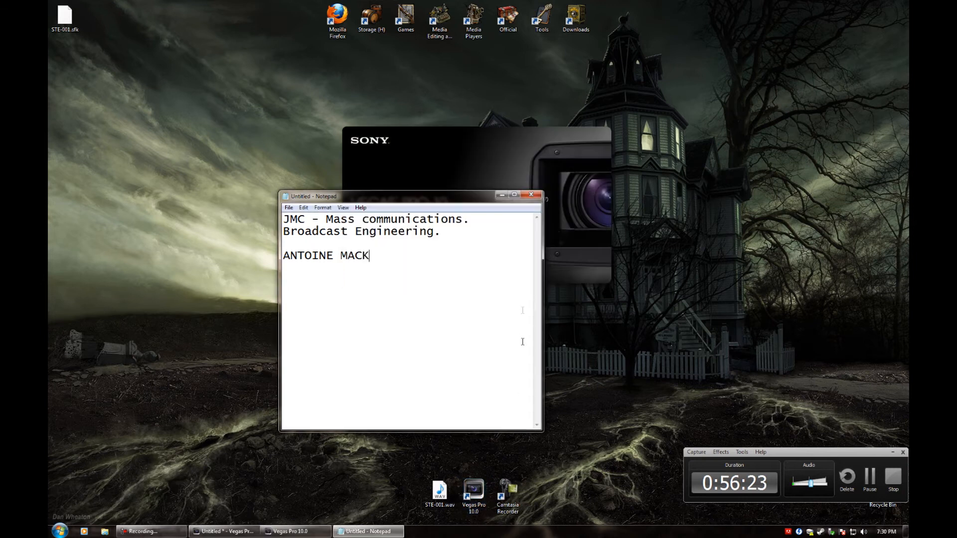
left_click(502, 197)
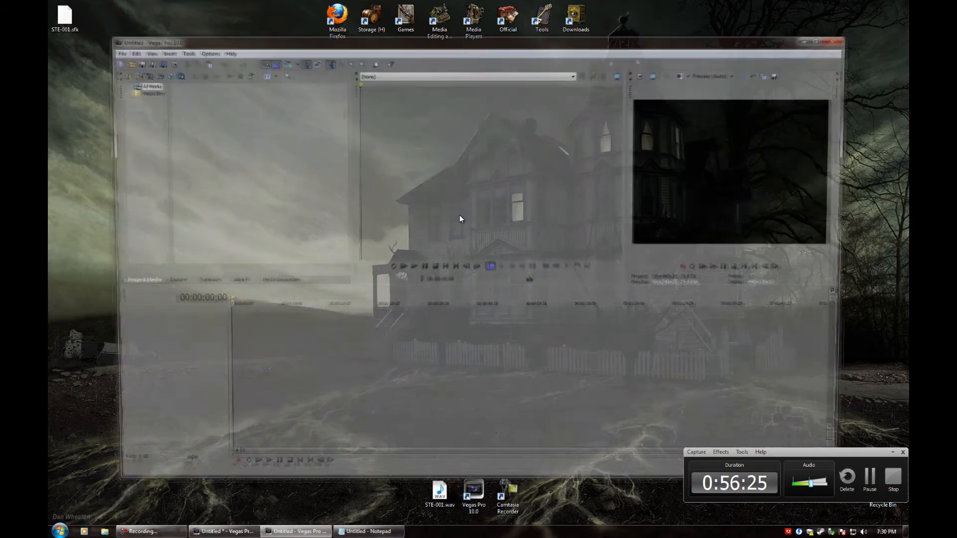
key("ctrl+v")
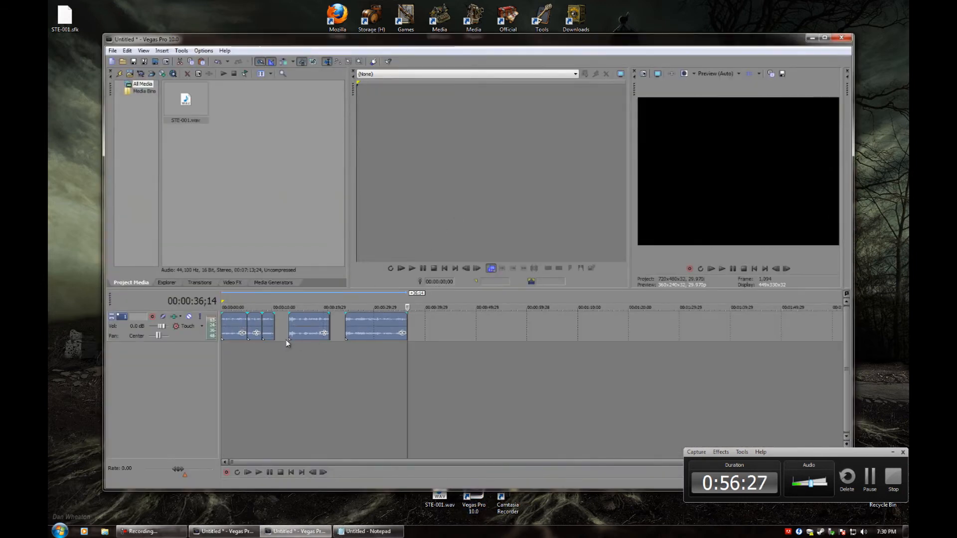
Switch to the original project, save it to the Desktop as "JMC_204. BROADCAST SAMPLE", and minimize its window to return to the new project
left_click_drag(277, 365, 213, 363)
key("alt+f")
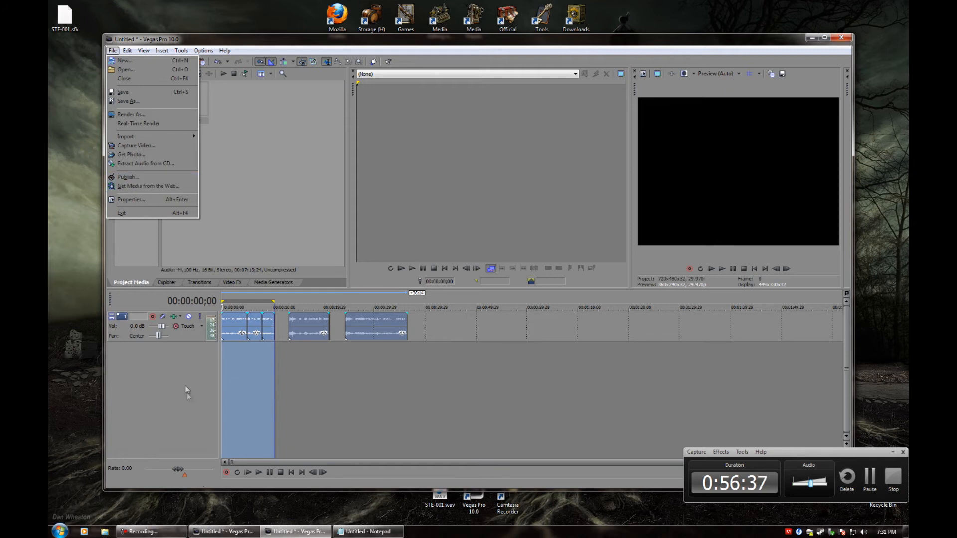
left_click(311, 481)
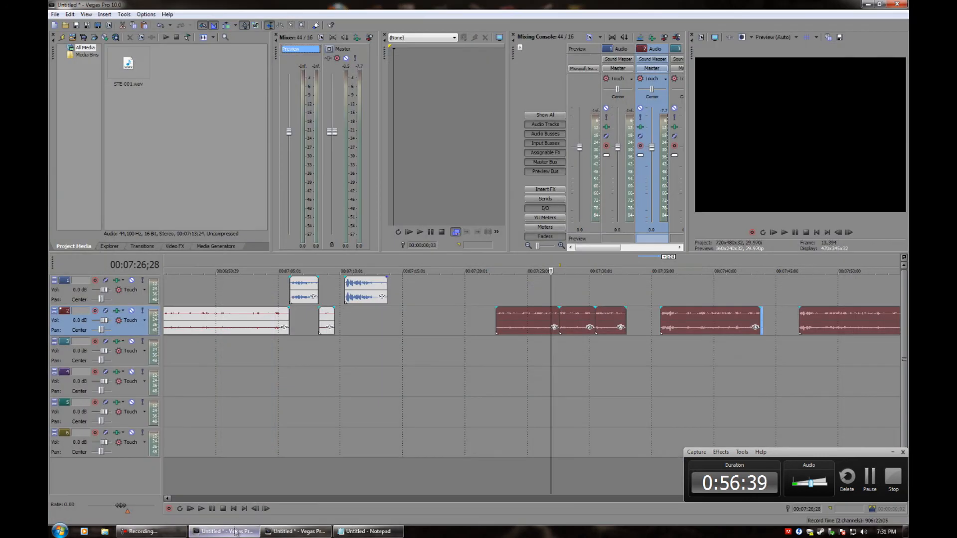
left_click(77, 28)
left_click(371, 180)
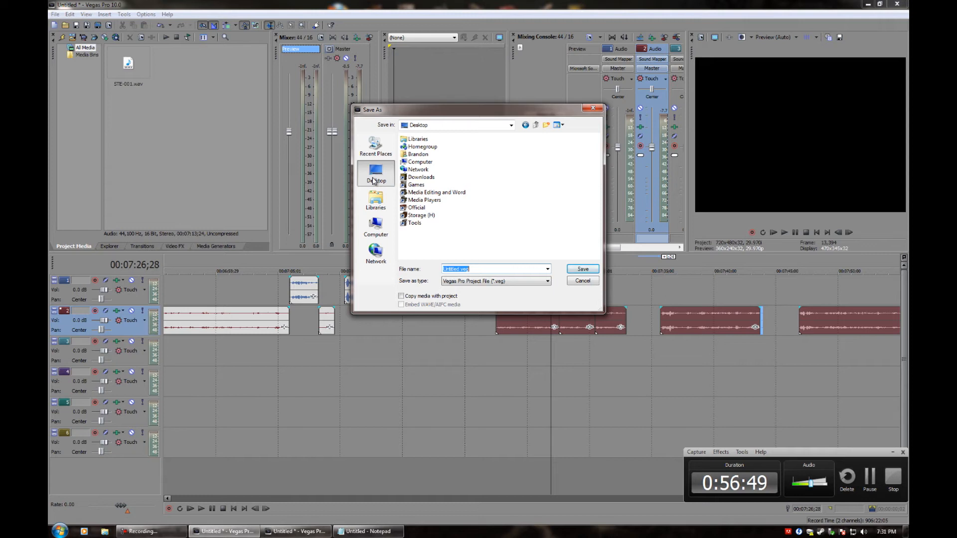
type("mc")
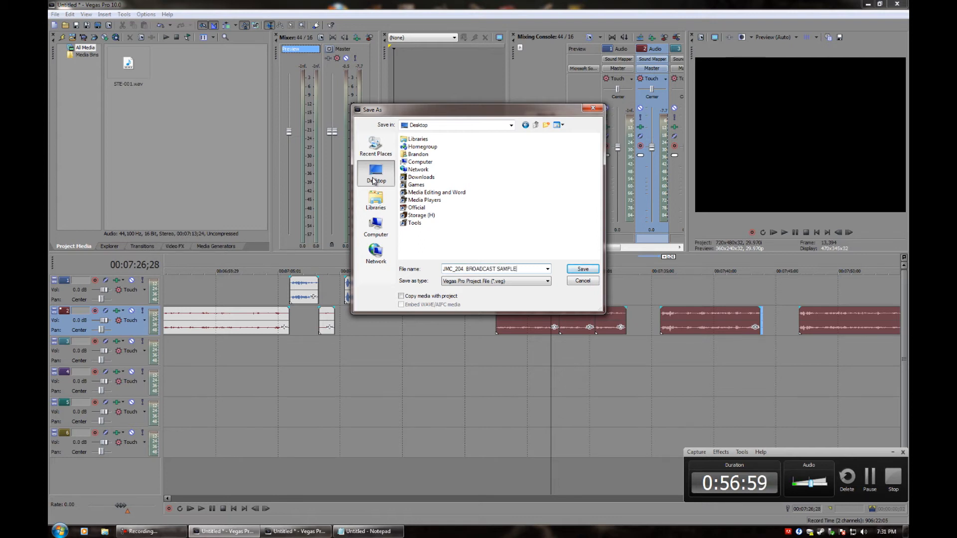
key("Return")
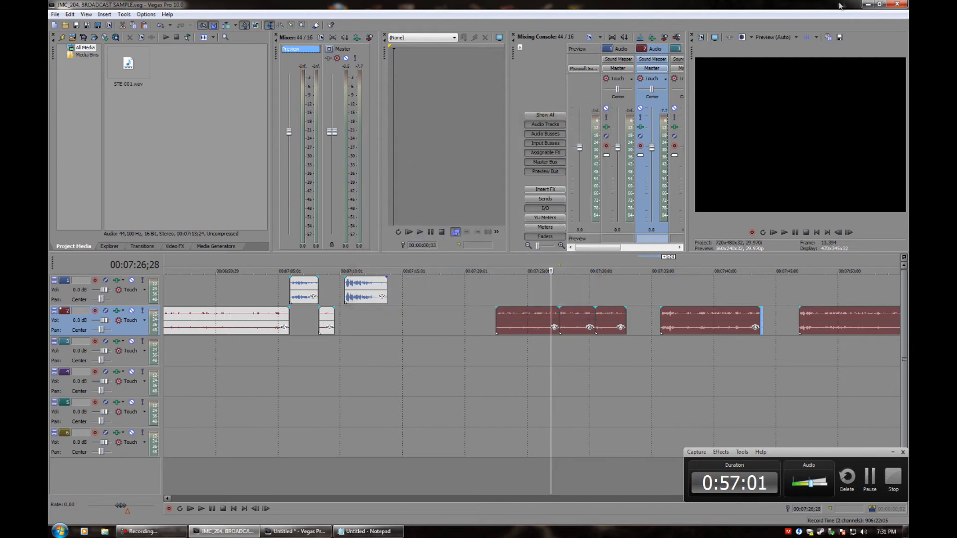
left_click(868, 4)
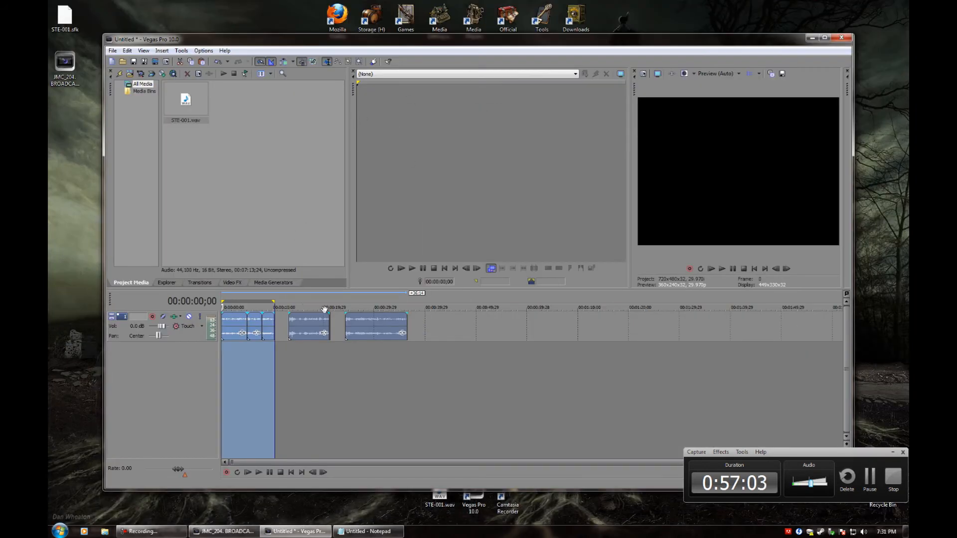
Mark the first three joined clips as the loop region and render only that region to the Desktop as Quote1.wav
left_click(268, 382)
scroll(282, 364, "up", 1)
left_click_drag(289, 365, 200, 361)
left_click(112, 51)
left_click(139, 115)
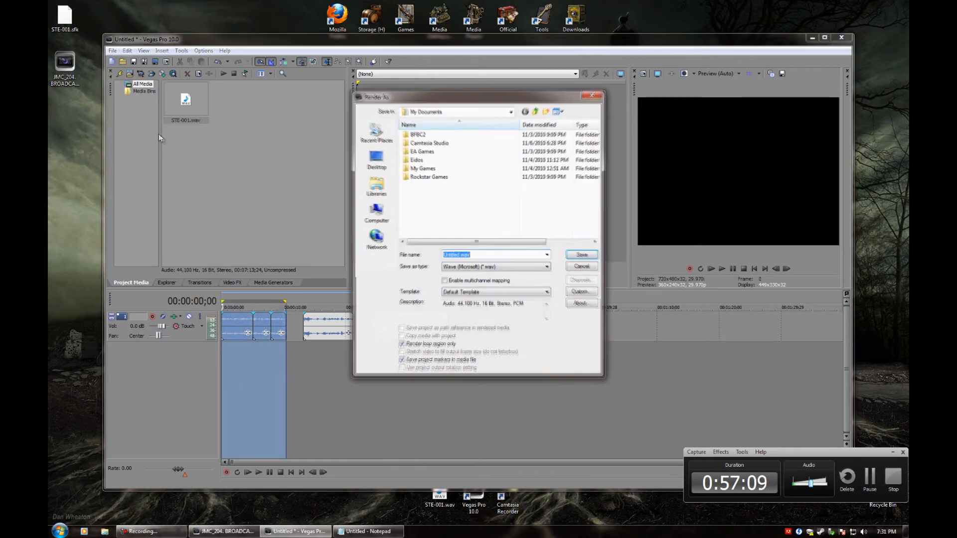
left_click(376, 159)
left_click(464, 271)
left_click(463, 271)
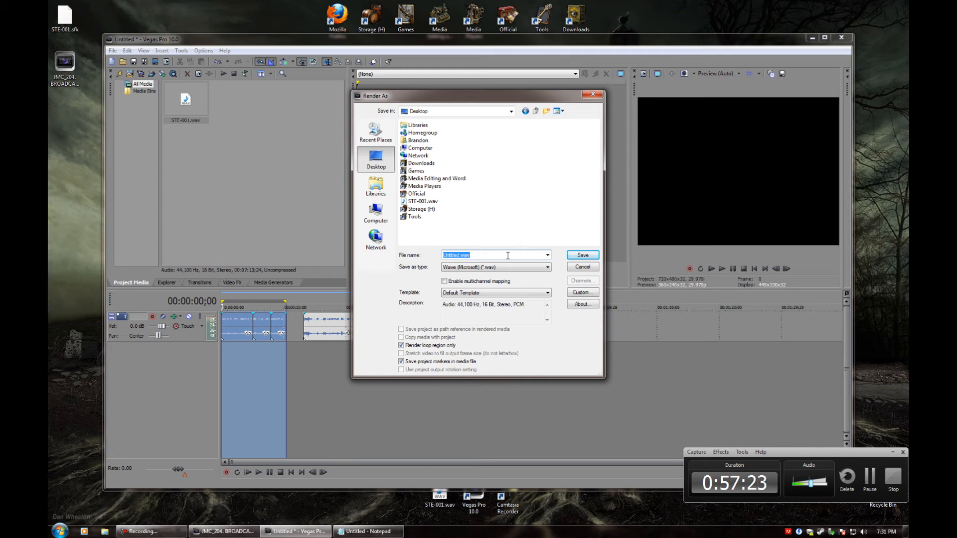
type("1")
key("Return")
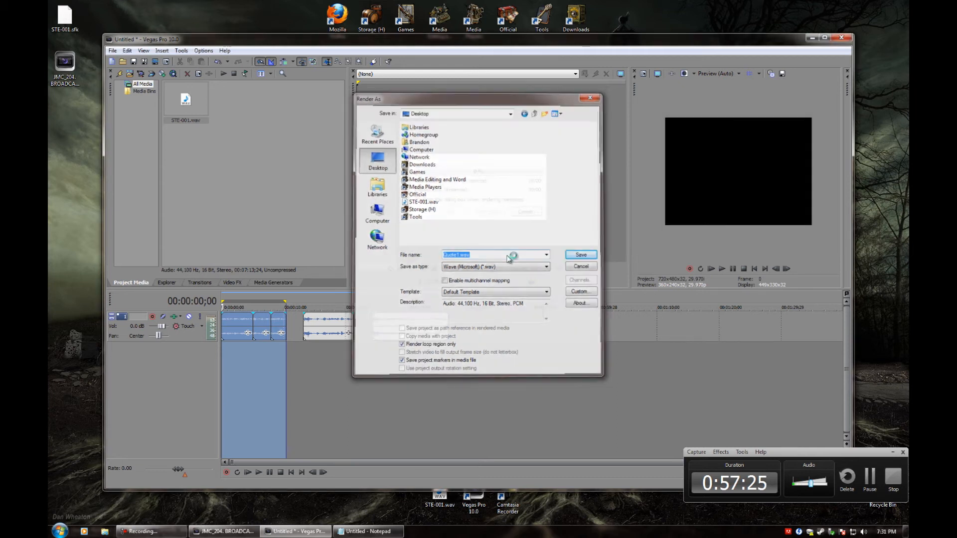
Set the loop region to span the second main clip, starting at 00:00:13;06
left_click(304, 332)
left_click_drag(302, 349, 352, 349)
double_click(335, 351)
left_click(304, 348)
scroll(354, 348, "up", 5)
left_click_drag(538, 345, 478, 361)
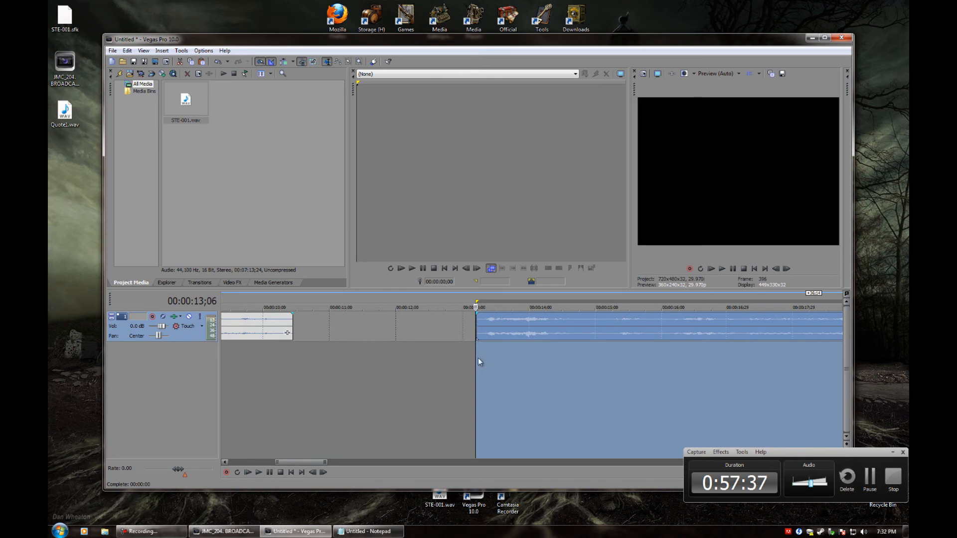
Render the loop region to the Desktop as Quote2.wav, declining to overwrite Quote1.wav
left_click(112, 50)
left_click(131, 114)
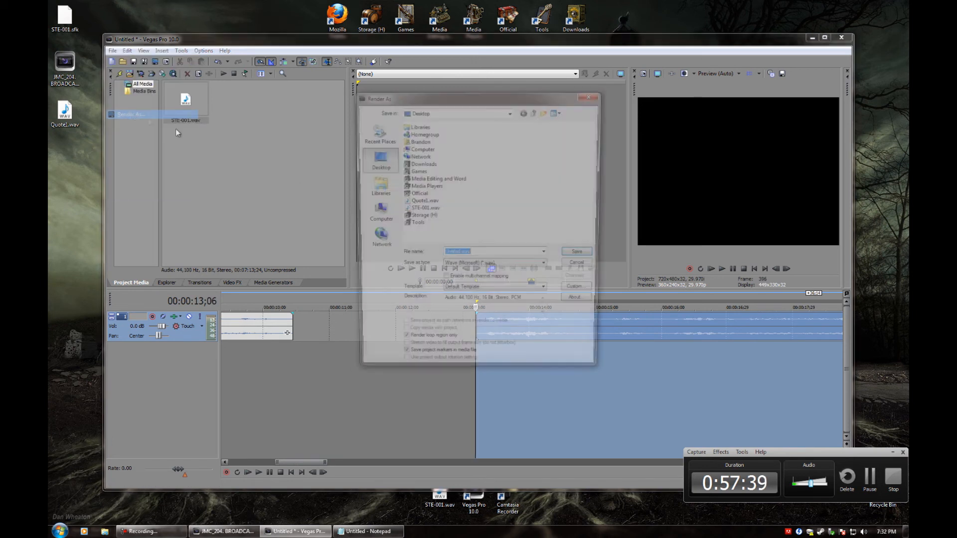
type("Q")
left_click(502, 263)
key("Return")
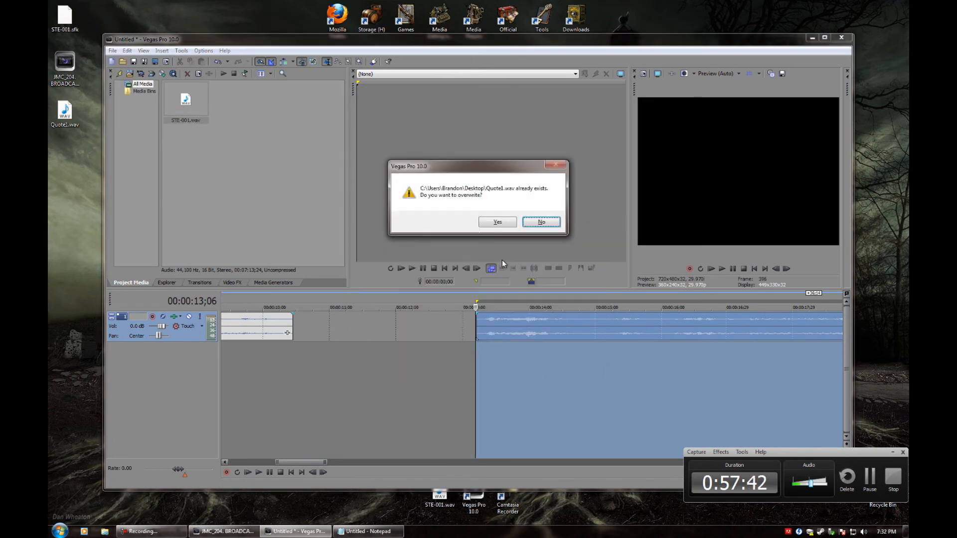
left_click(550, 225)
left_click(458, 254)
key("BackSpace")
type("2")
left_click(583, 255)
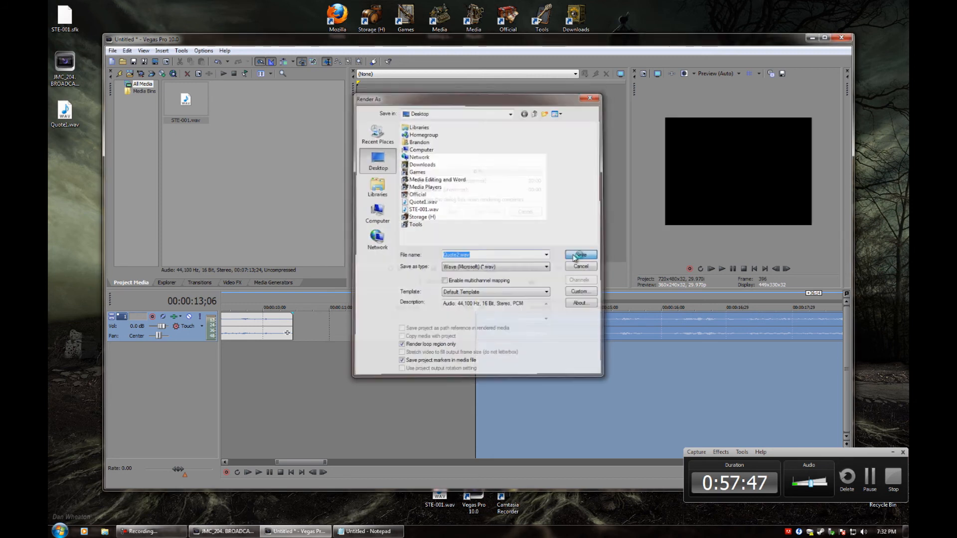
left_click(525, 213)
Render the last clip, starting at 00:00:24;09, to the Desktop as Quote3.wav, and close the new project without saving it
scroll(541, 349, "down", 5)
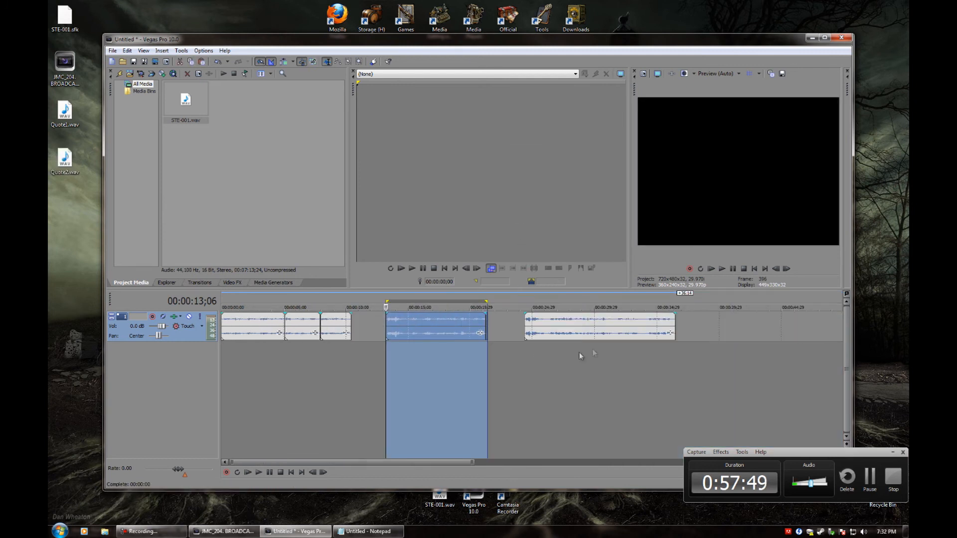
left_click(522, 332)
double_click(540, 332)
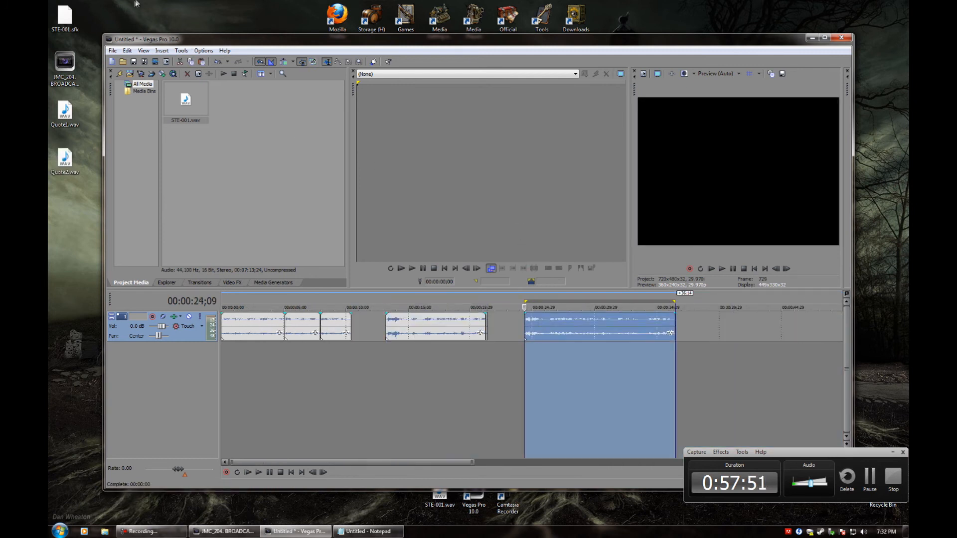
left_click(112, 50)
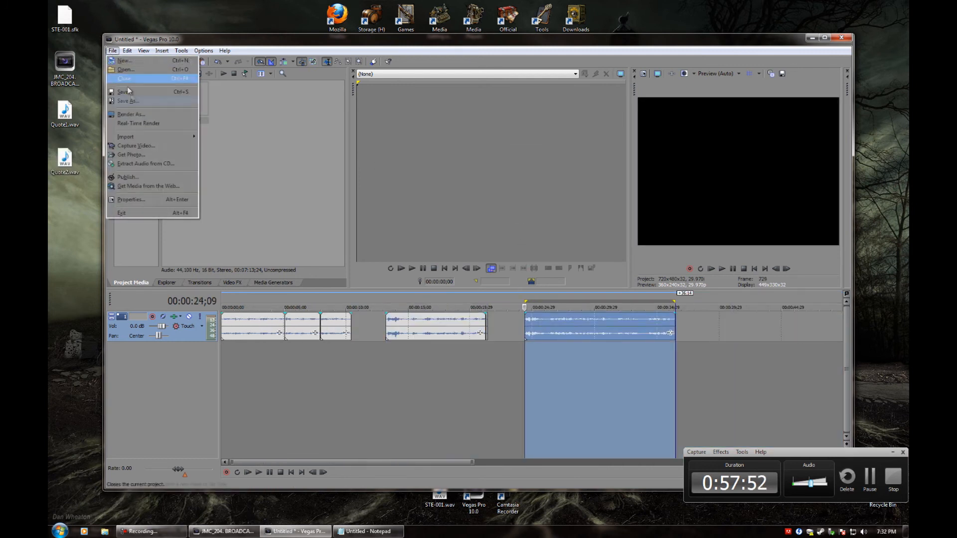
left_click(146, 112)
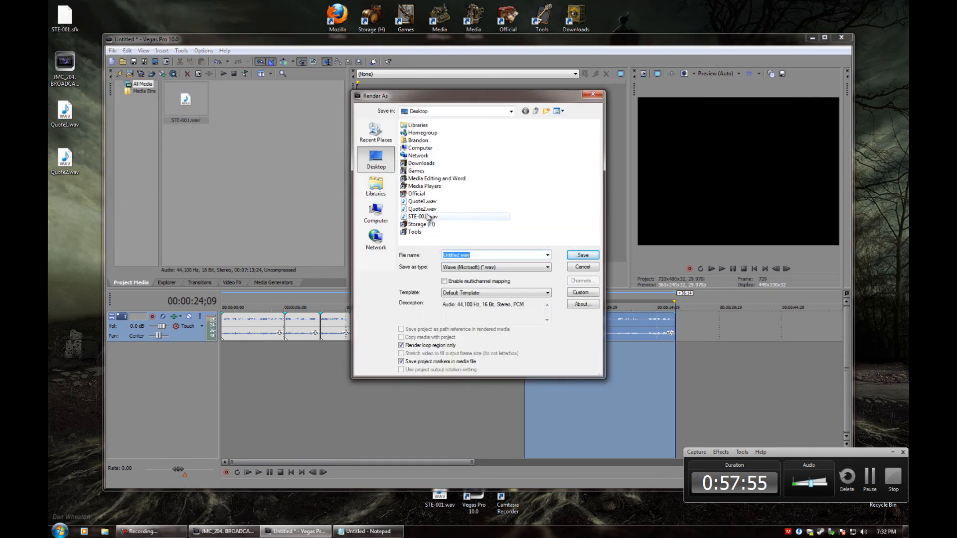
left_click(425, 209)
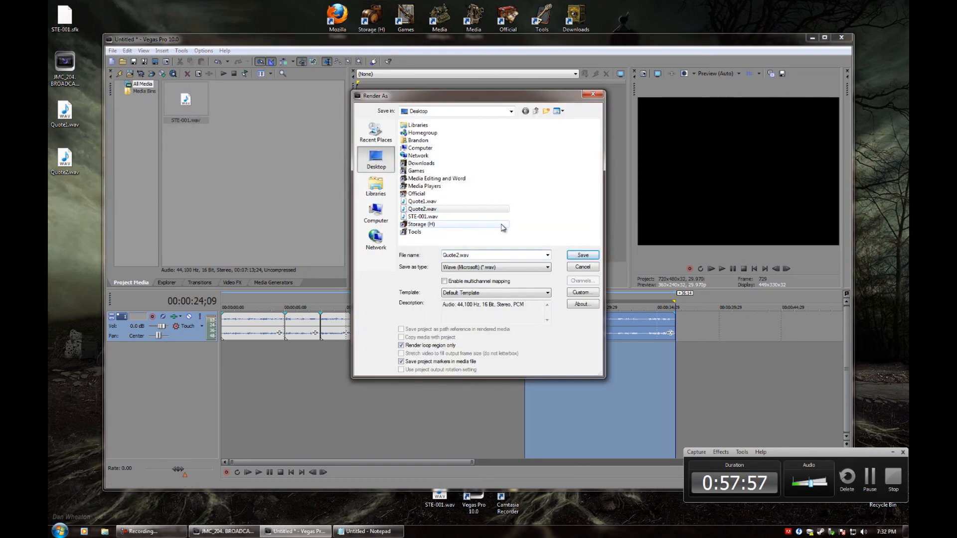
type("3")
key("Return")
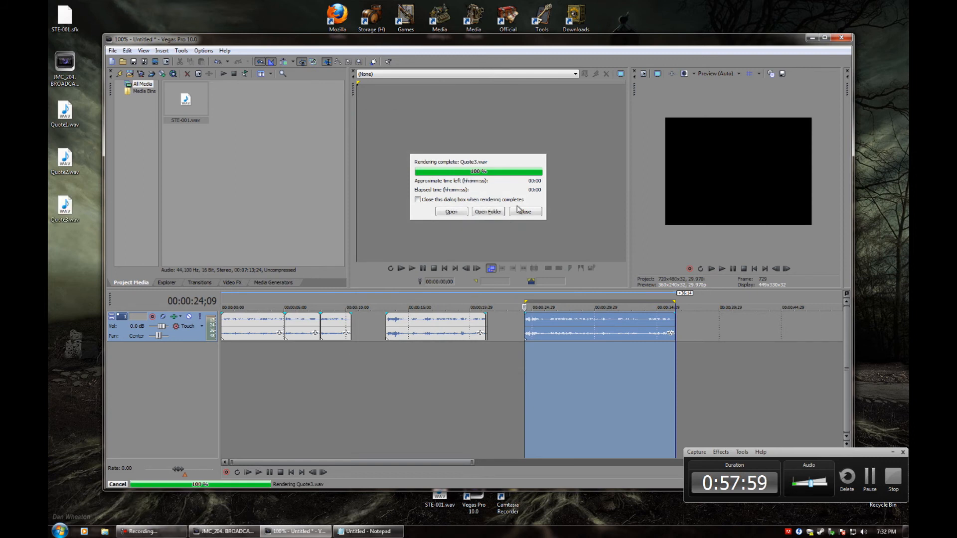
left_click(525, 211)
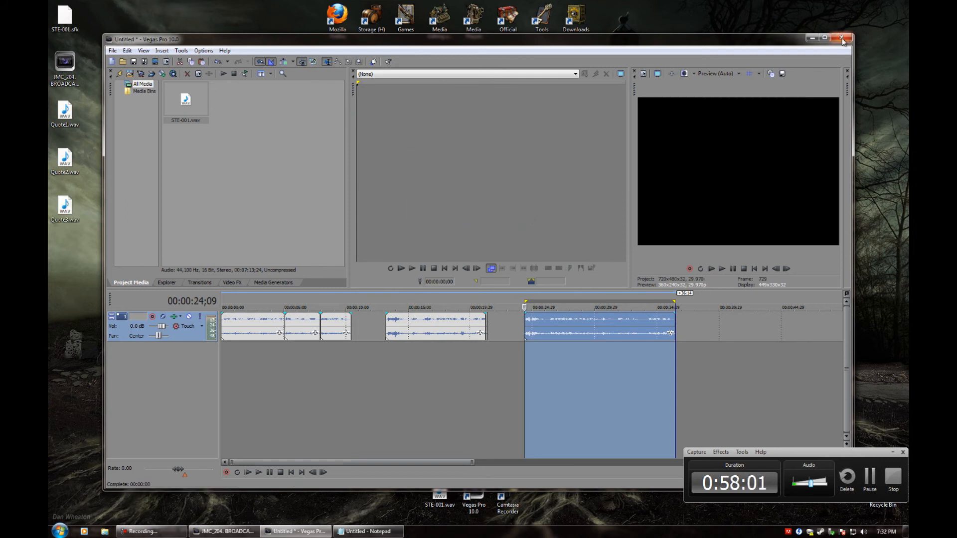
left_click(842, 37)
left_click(496, 221)
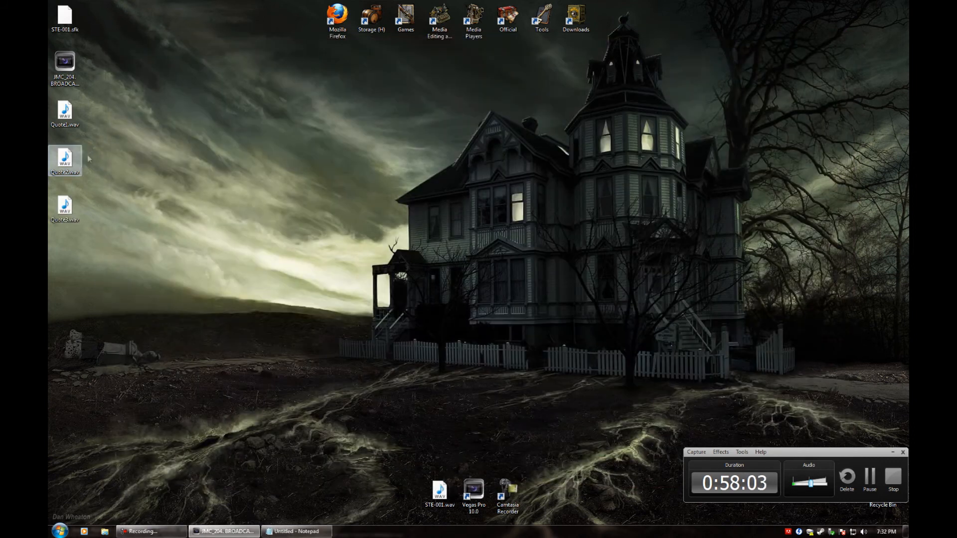
Play Quote1.wav from the Desktop in Windows Media Player, moving the player clear of the desktop files and restarting playback
double_click(59, 118)
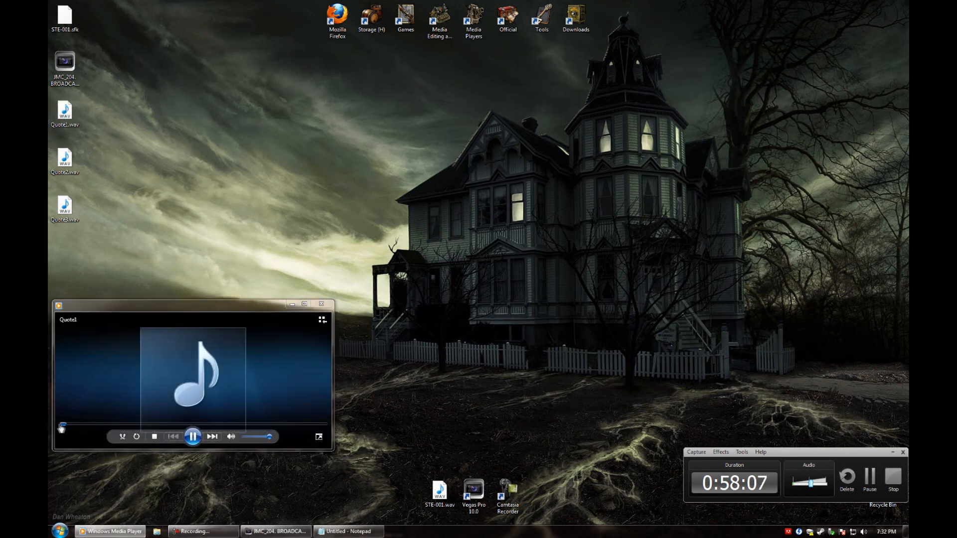
left_click(195, 436)
left_click_drag(173, 337, 397, 337)
left_click(288, 425)
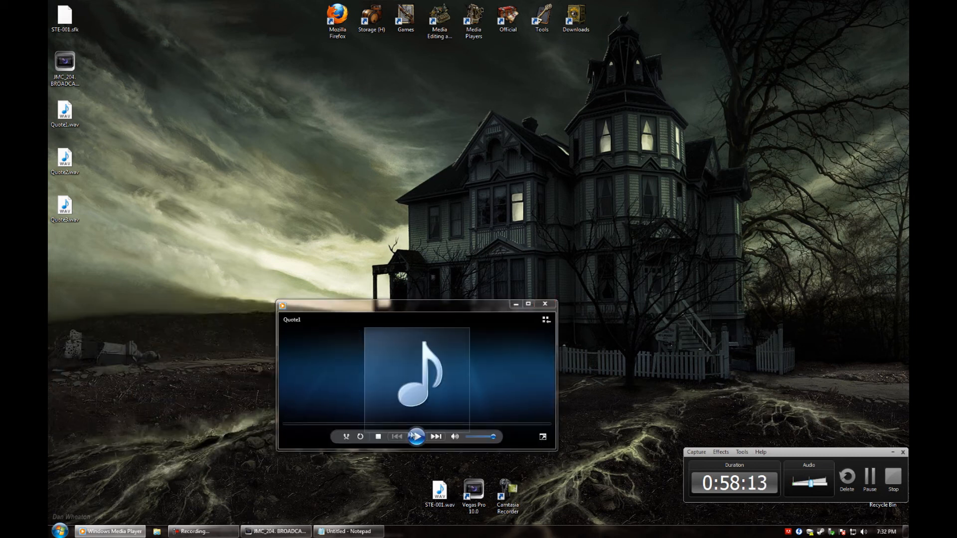
left_click(414, 438)
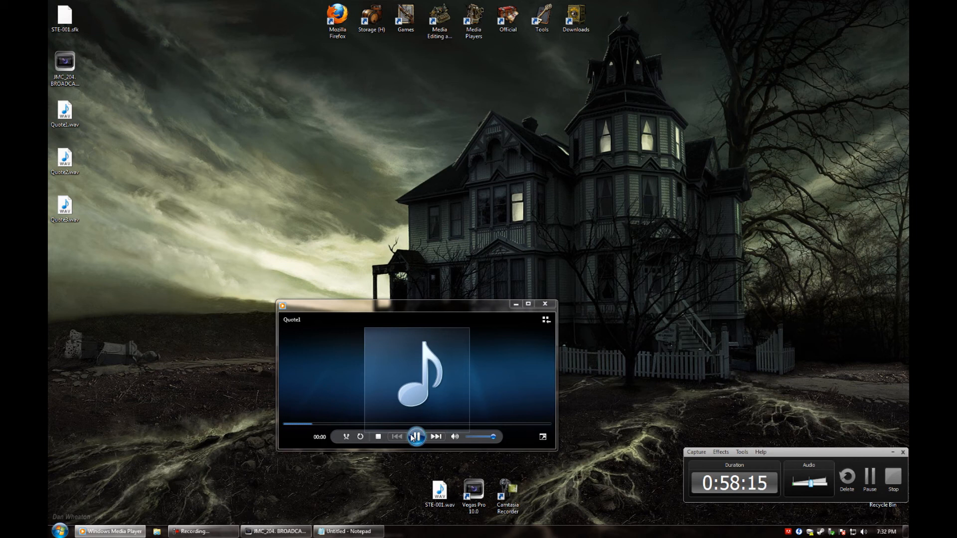
Switch back to the broadcast sample project in Vegas Pro and add a short fade-in to the first of the three joined track 2 clips
key("alt+Tab")
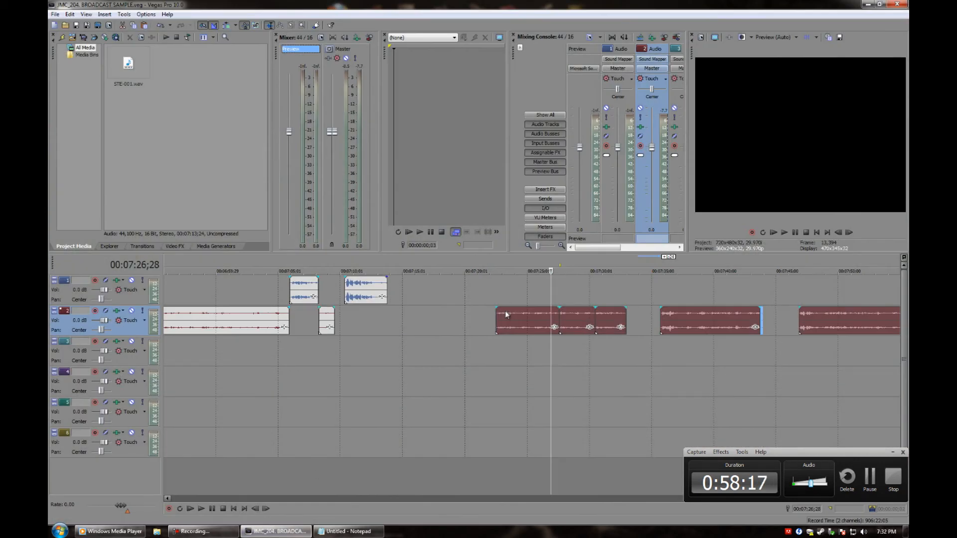
left_click(497, 317)
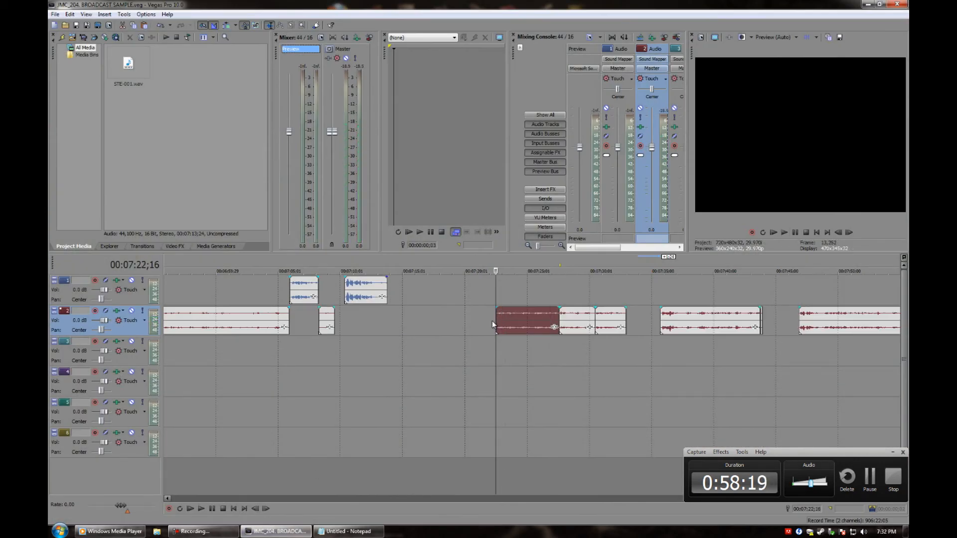
scroll(493, 344, "up", 10)
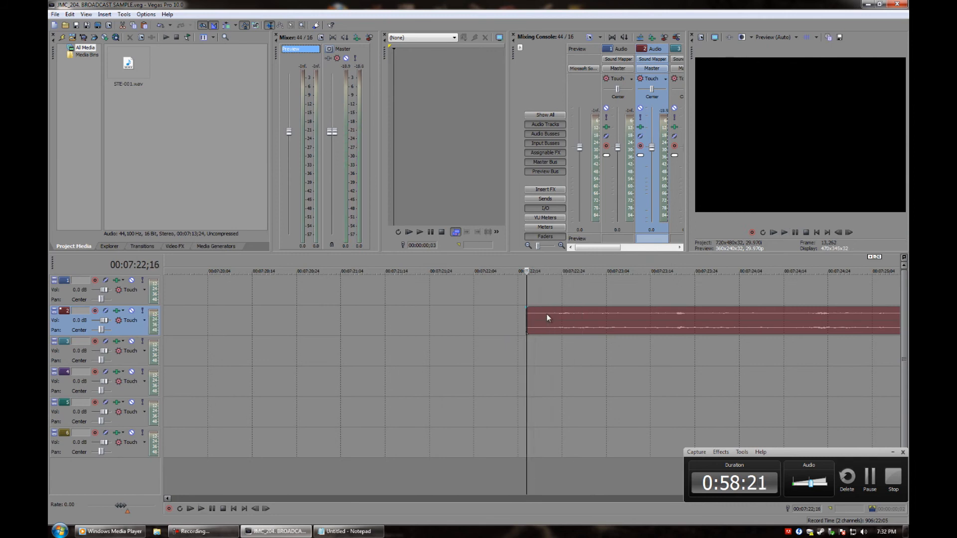
key("space")
key("space")
left_click_drag(528, 307, 553, 308)
key("space")
key("space")
Trim the start of the faded track 2 clip to 00:07:22;19 and play it to check
left_click_drag(525, 313, 541, 314)
key("space")
key("space")
left_click(558, 323)
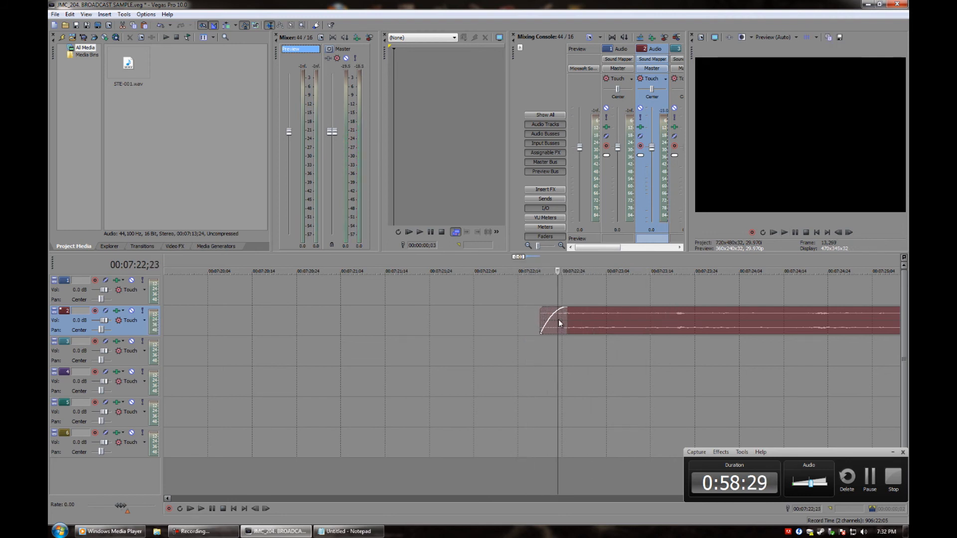
Set the loop region over the three joined track 2 clips, from 00:07:22;19 to 00:07:32;29
scroll(559, 323, "down", 4)
double_click(565, 326)
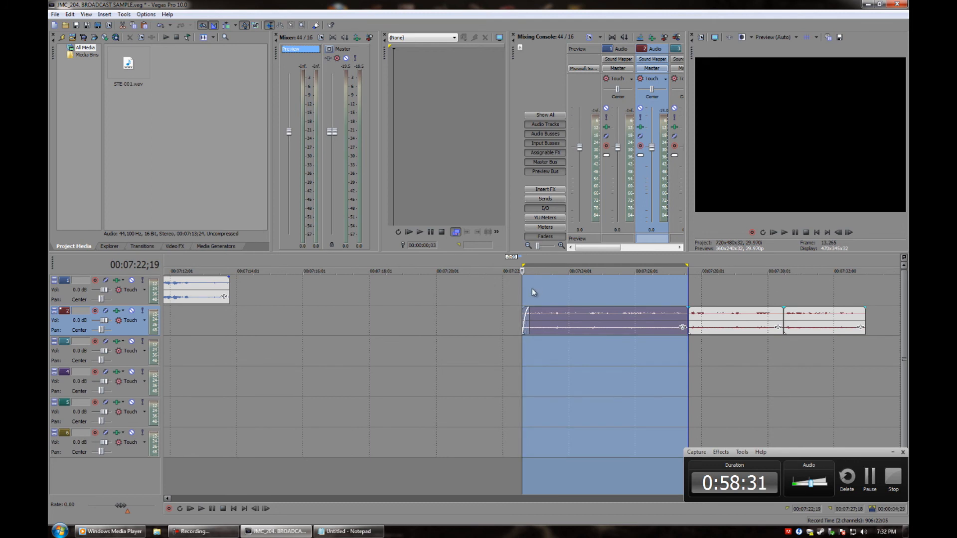
scroll(502, 311, "down", 4)
left_click(579, 296)
left_click_drag(636, 303, 548, 299)
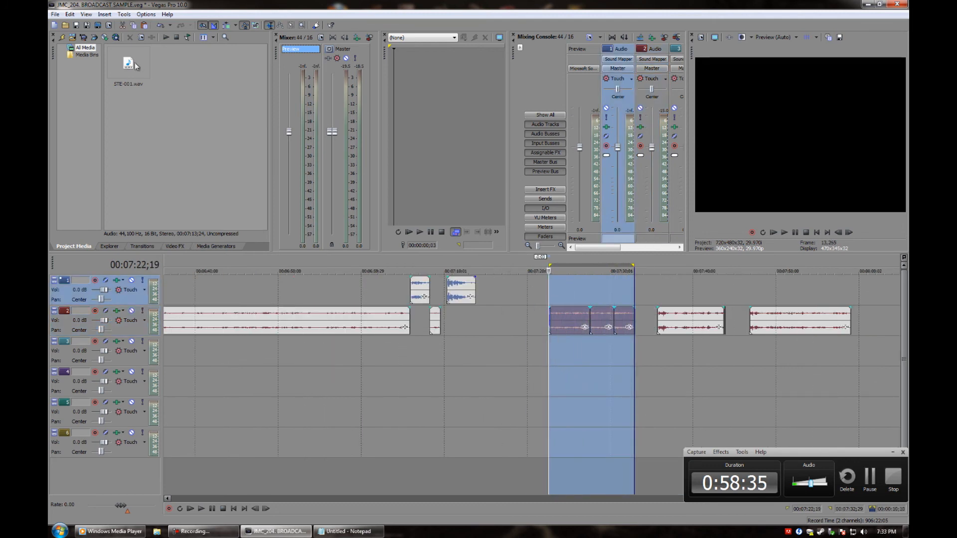
left_click(55, 14)
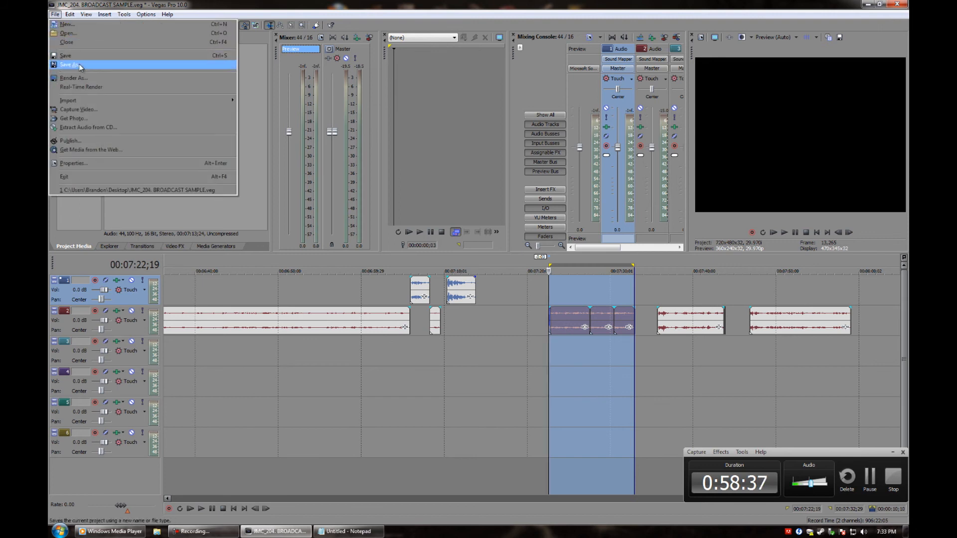
left_click(81, 66)
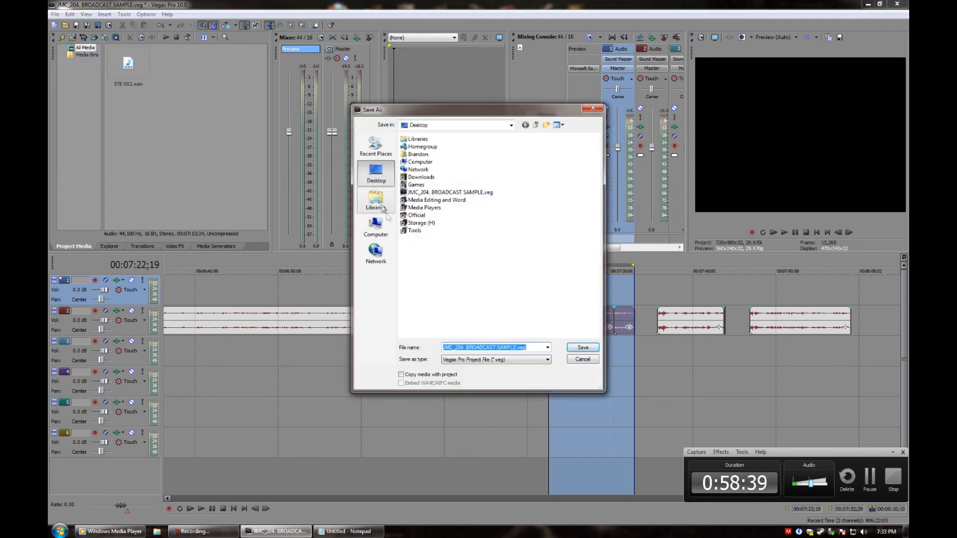
left_click(474, 359)
left_click(568, 360)
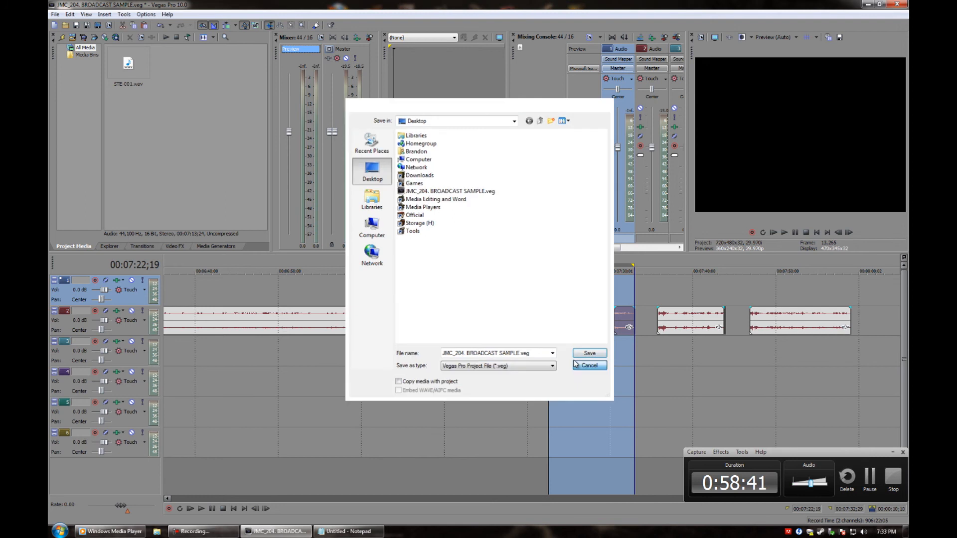
left_click(571, 359)
Try to render the loop region as a Wave (Microsoft) file over the existing Quote1.wav on the Desktop
left_click(55, 14)
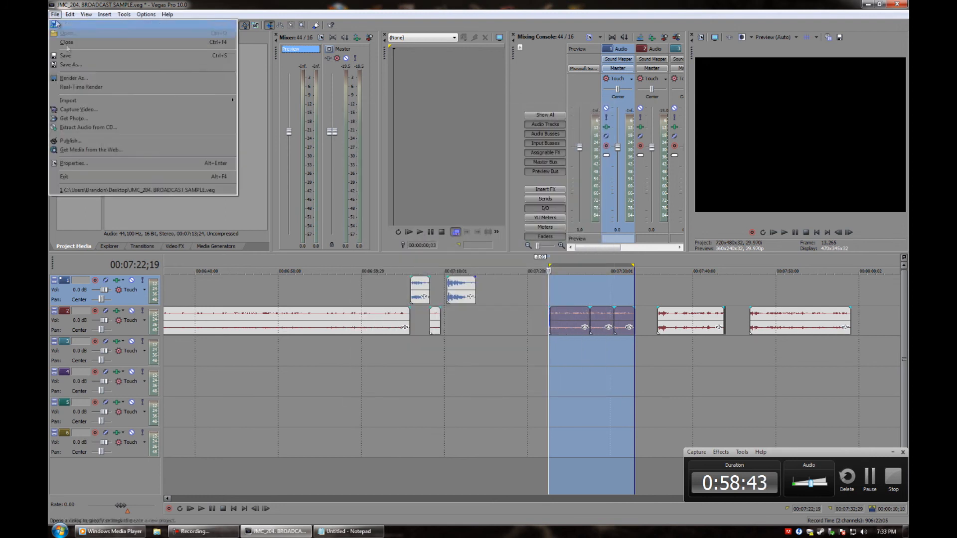
left_click(72, 78)
left_click(387, 175)
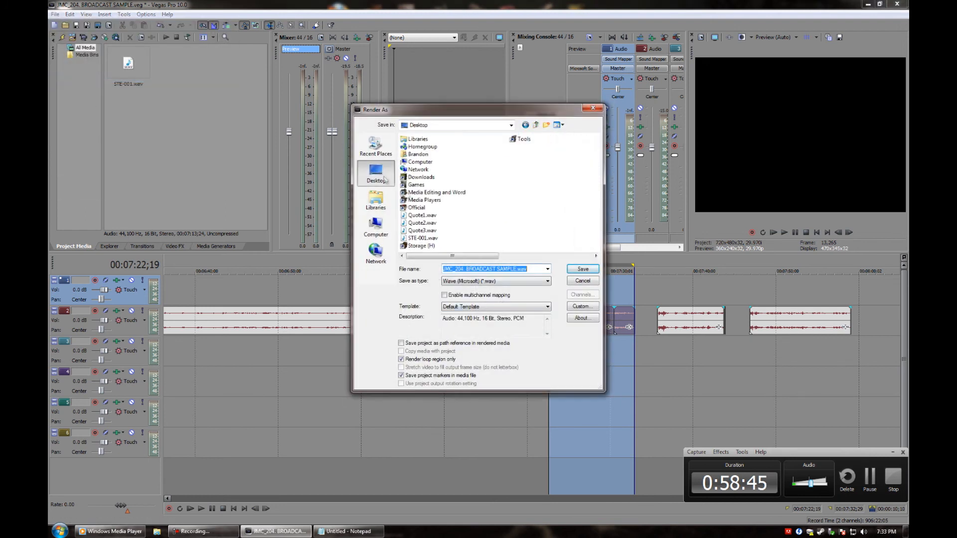
left_click(429, 215)
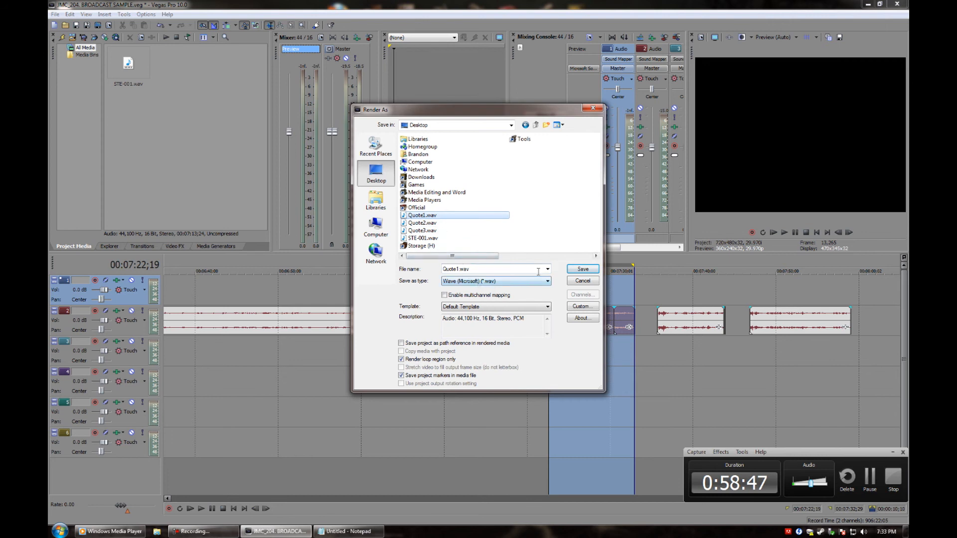
left_click(582, 269)
left_click(488, 209)
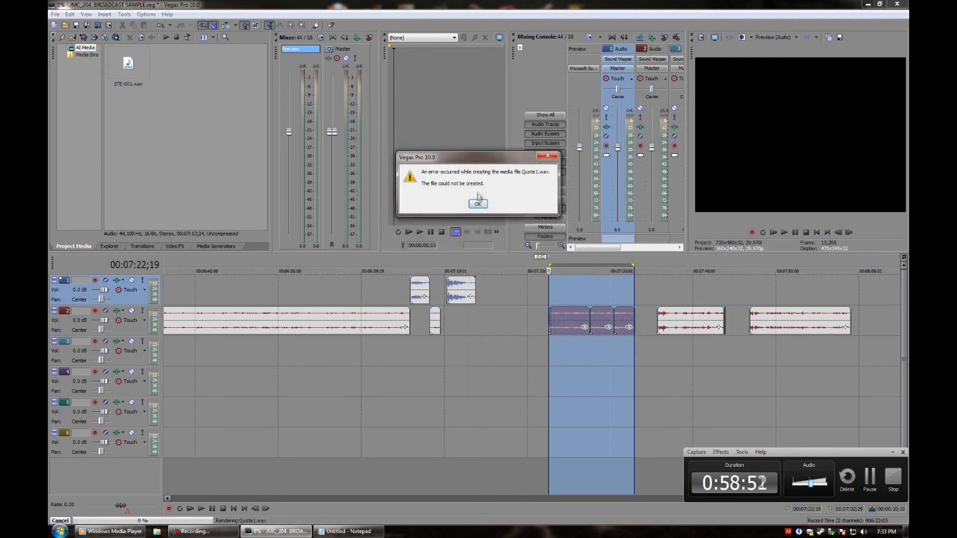
left_click(477, 205)
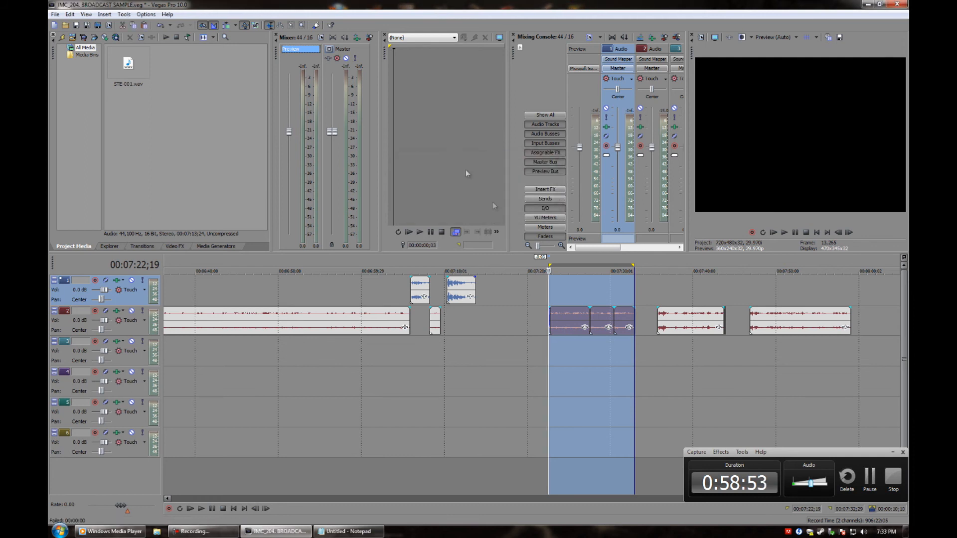
Render the loop region to the Desktop as Quote4.wav, using the Wave (Microsoft) format with the Default Template
left_click(54, 14)
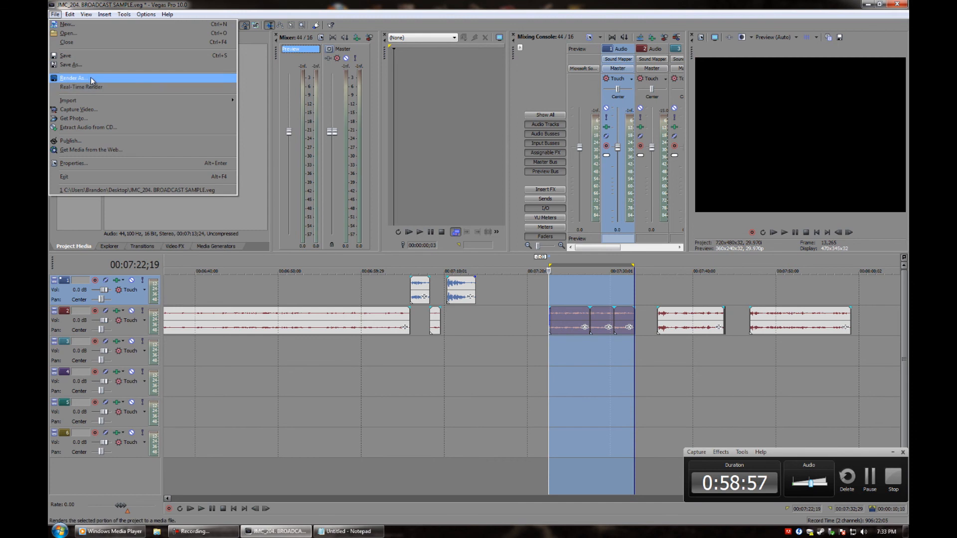
left_click(91, 78)
left_click(422, 230)
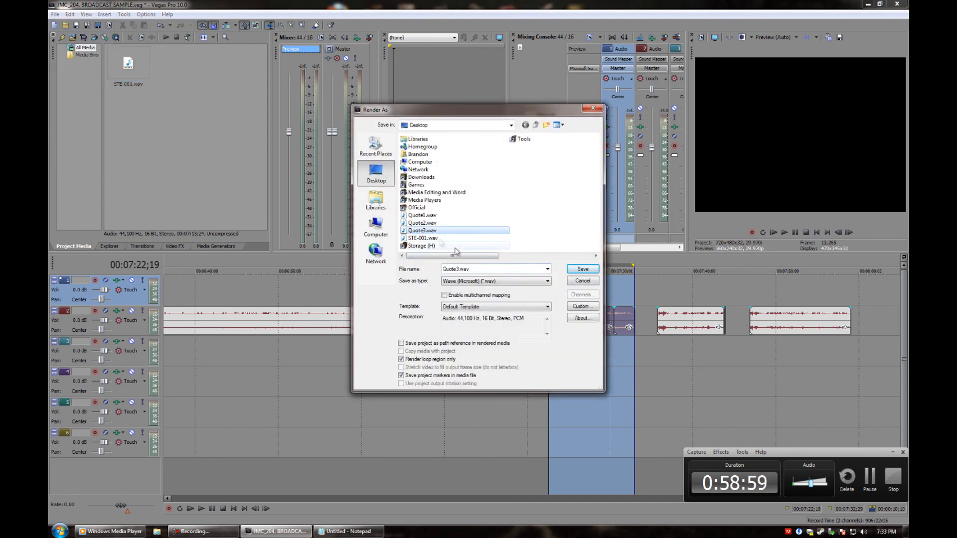
left_click(459, 269)
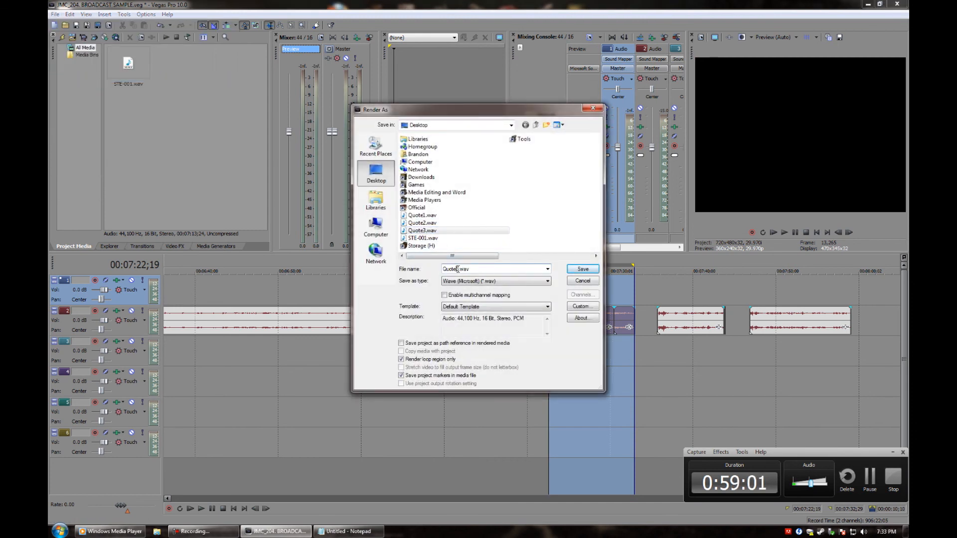
key("Return")
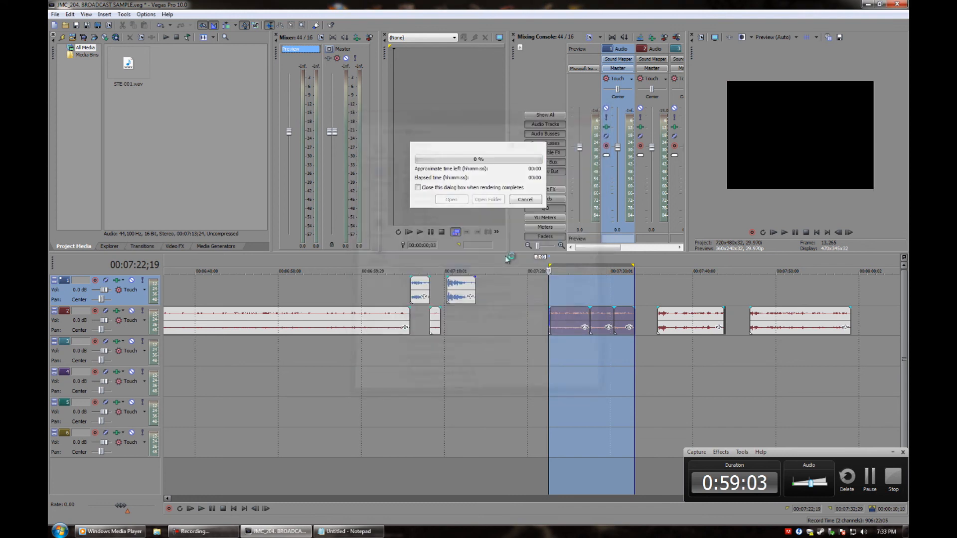
Switch to the desktop, close Windows Media Player and delete the old Quote1.wav
left_click(276, 531)
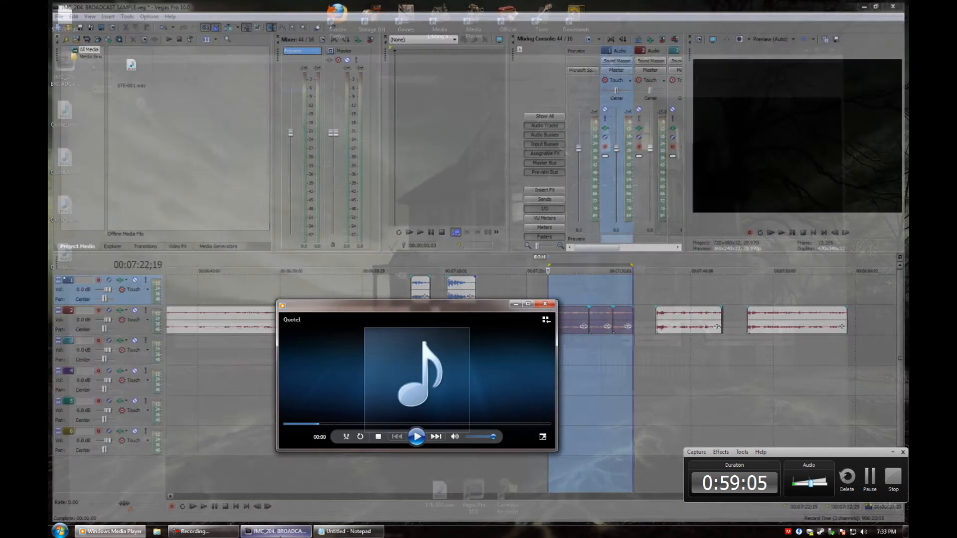
left_click(544, 304)
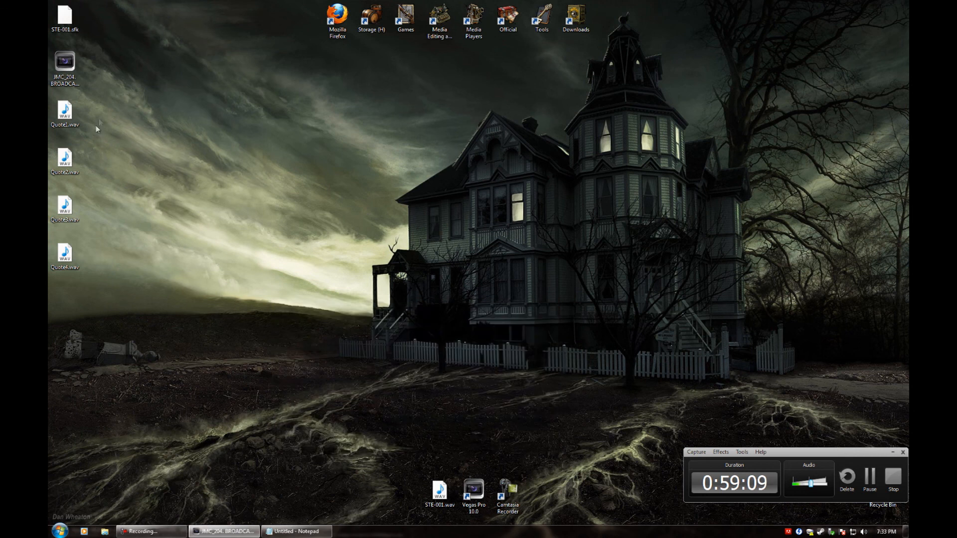
left_click(65, 114)
key("Delete")
key("Return")
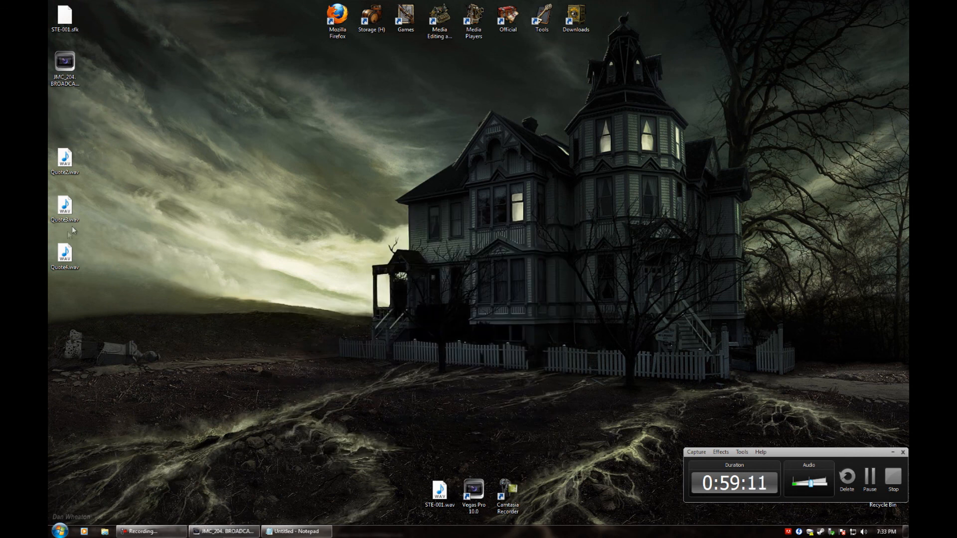
Play Quote4.wav to check it, close the player and rename the file to Quote1.wav
double_click(67, 256)
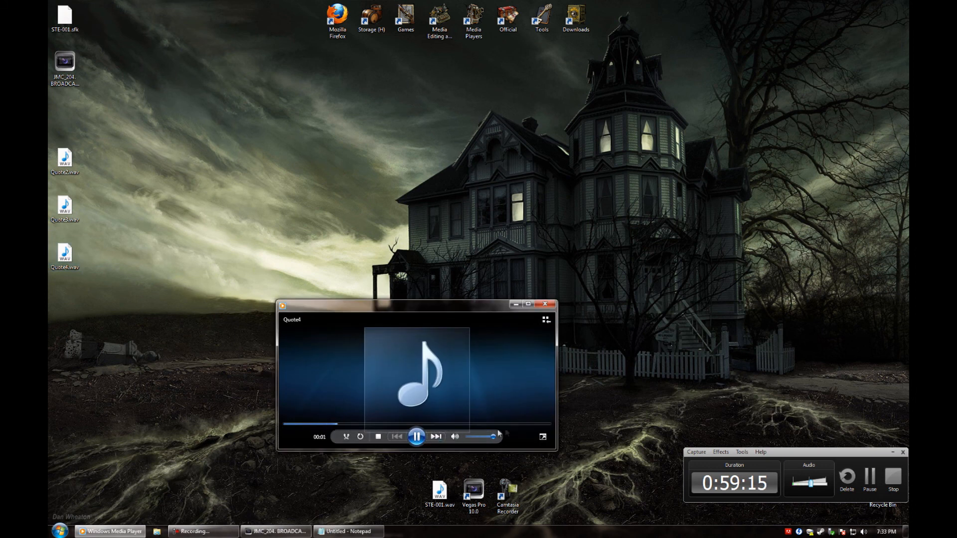
left_click(545, 304)
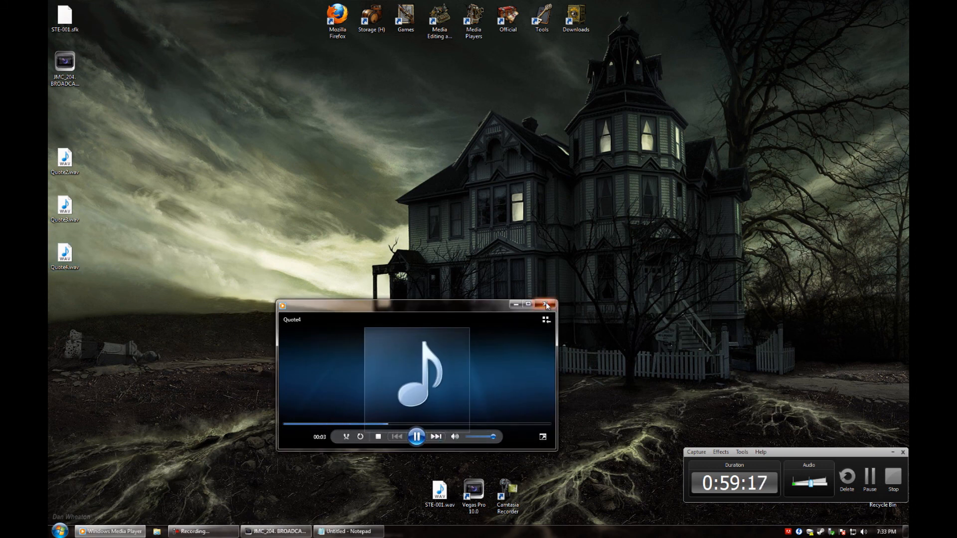
left_click(66, 266)
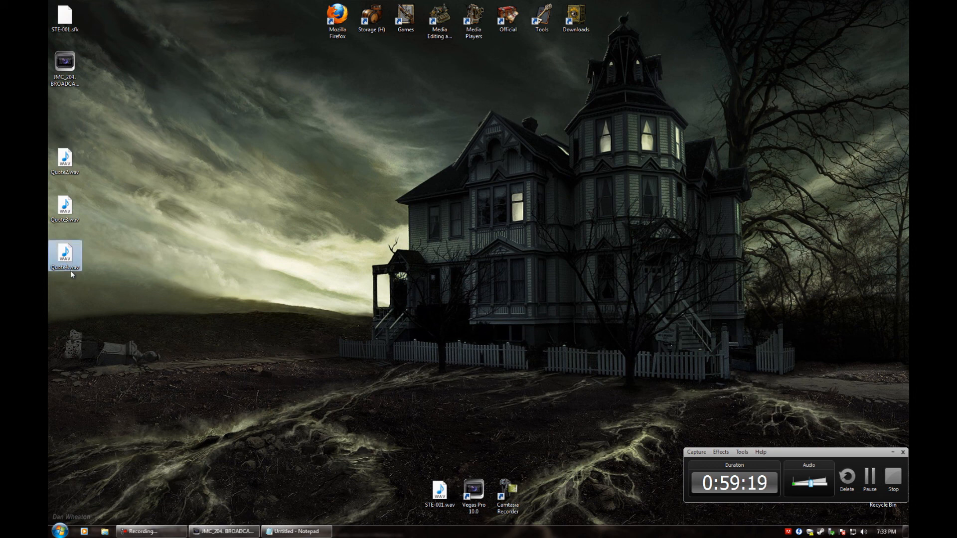
type("1")
key("Return")
Play Quote2.wav and Quote3.wav from the Desktop to check them, and close the player
double_click(65, 159)
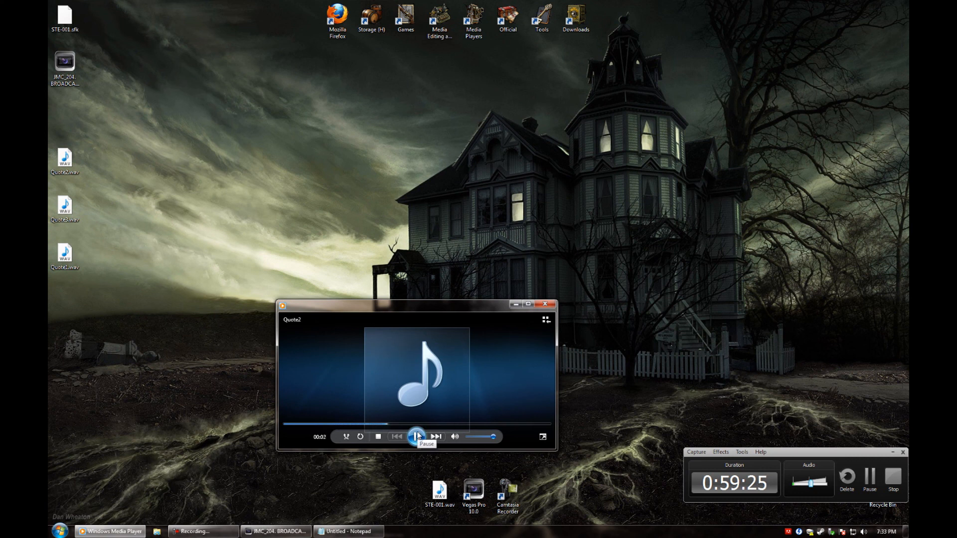
double_click(65, 204)
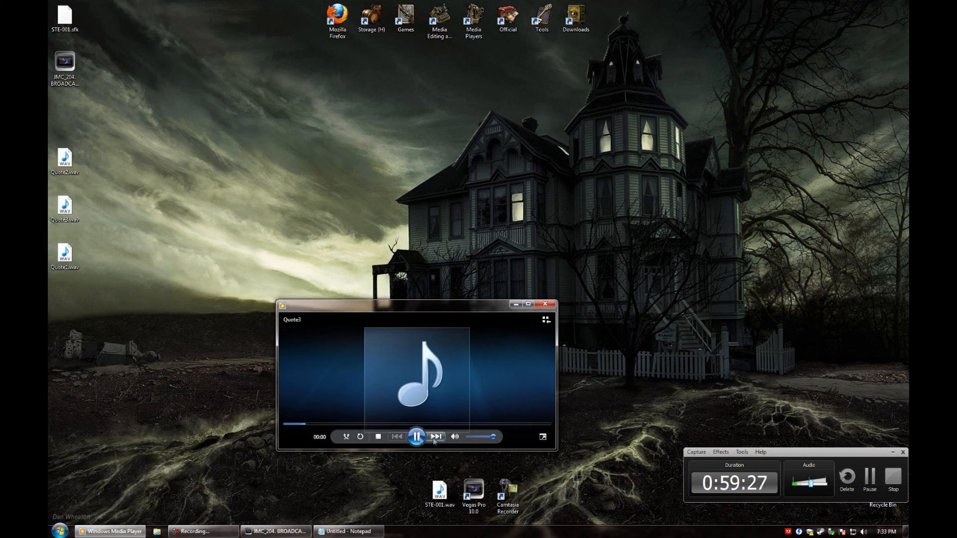
left_click(413, 437)
left_click(545, 303)
Rename Quote2.wav on the Desktop by adding the prefix SMITH63_ to its file name
left_click(64, 151)
key("F2")
type("SMITH7")
key("BackSpace")
type("63_")
key("Return")
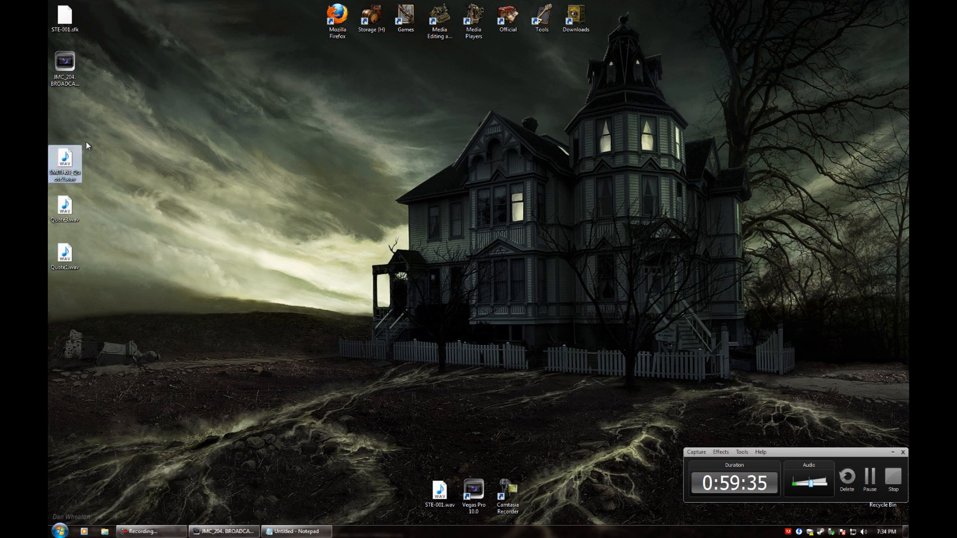
key("Down")
key("Up")
key("F2")
key("Return")
Add the same SMITH63_ prefix to the file names of Quote3.wav and Quote1.wav
key("Down")
key("F2")
key("Home")
type("SMITH63_")
key("Return")
key("Down")
key("F2")
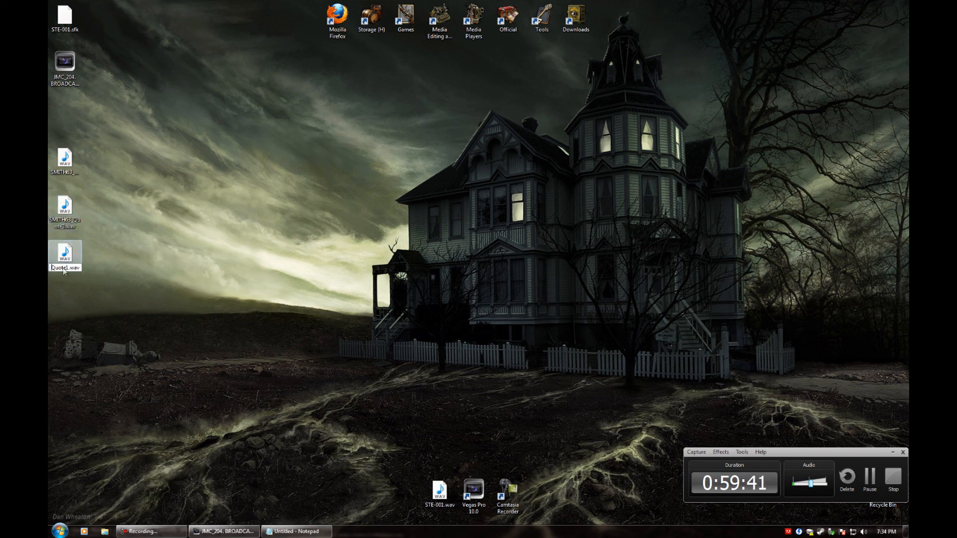
type("SMITH63_")
key("Return")
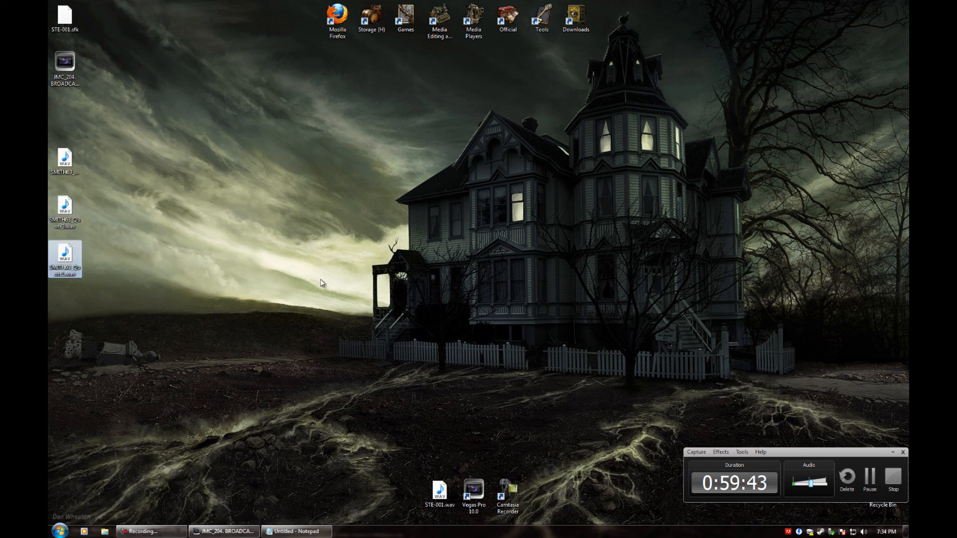